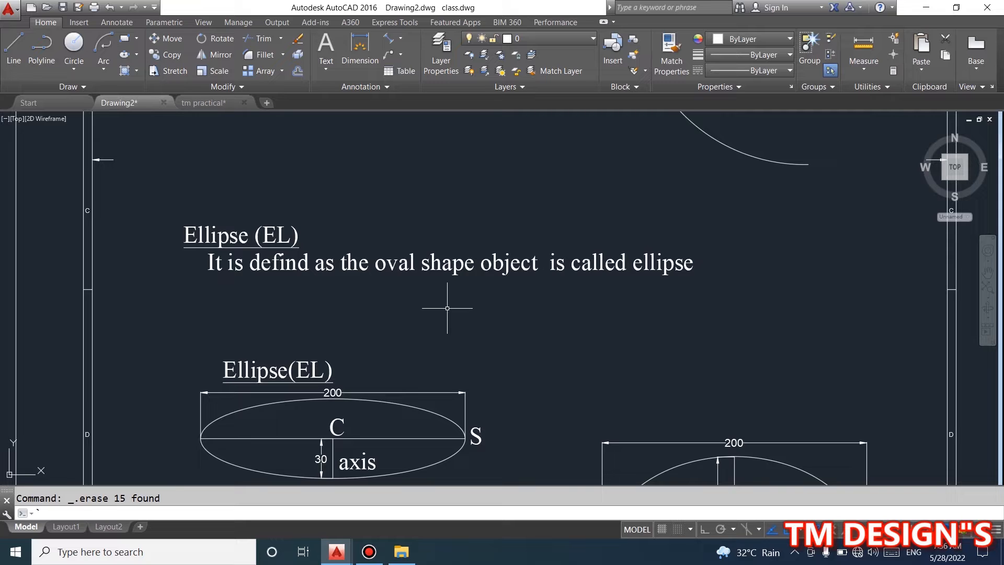
- Examine the ellipse definition and the centre, axis-end and elliptical arc examples on the reference sheet
{"action": "scroll", "coordinate": [268, 279], "scroll_direction": "up", "scroll_amount": 2}
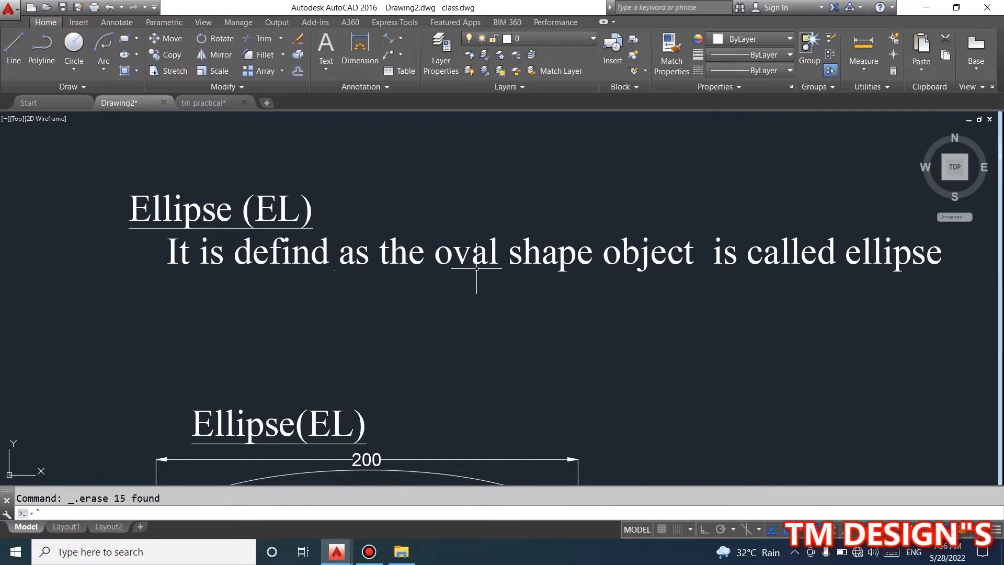
{"action": "scroll", "coordinate": [594, 272], "scroll_direction": "down", "scroll_amount": 2}
{"action": "scroll", "coordinate": [751, 282], "scroll_direction": "up", "scroll_amount": 2}
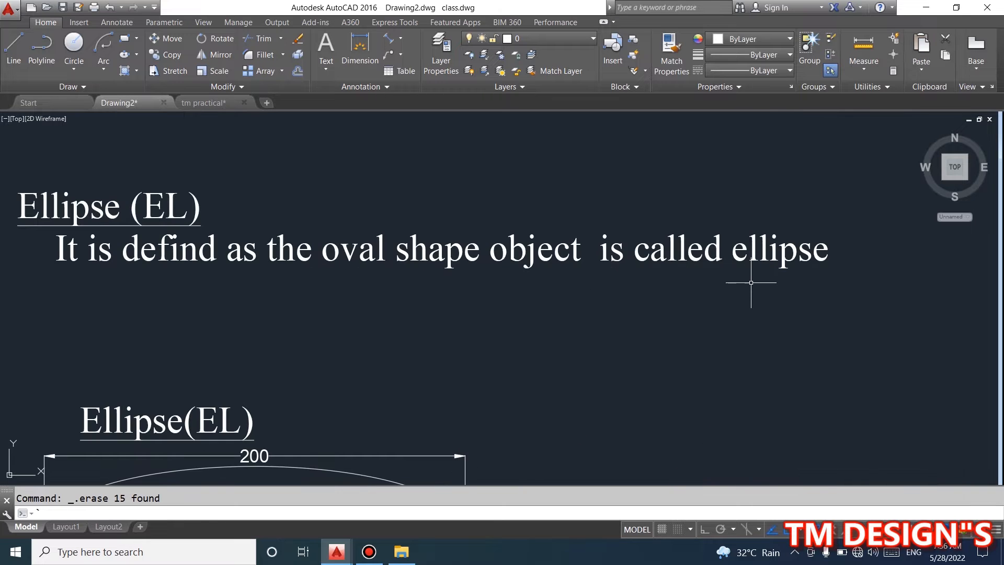
{"action": "scroll", "coordinate": [607, 234], "scroll_direction": "down", "scroll_amount": 4}
{"action": "middle_click_drag", "start_coordinate": [465, 284], "coordinate": [380, 209]}
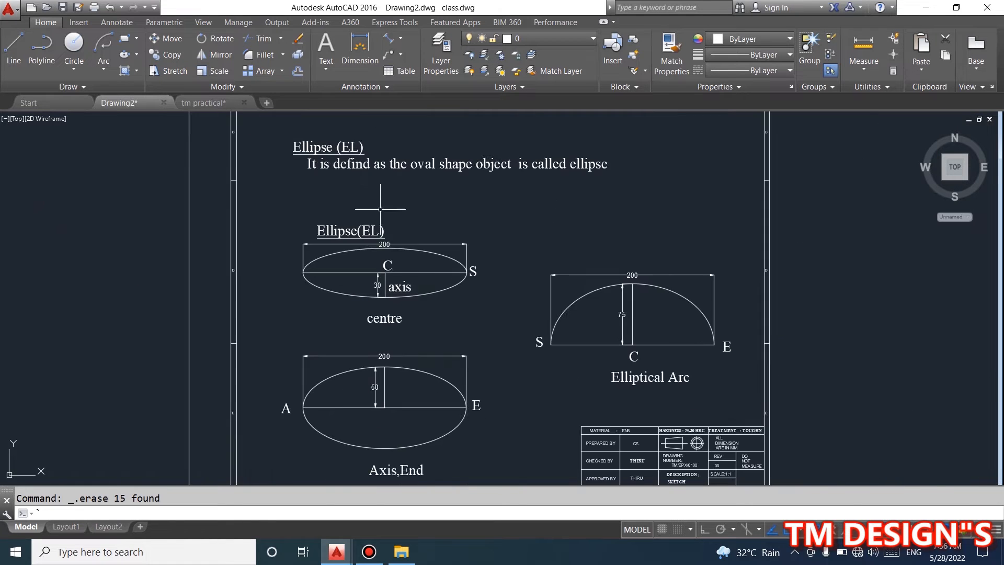
{"action": "scroll", "coordinate": [443, 342], "scroll_direction": "down", "scroll_amount": 2}
{"action": "scroll", "coordinate": [470, 292], "scroll_direction": "up", "scroll_amount": 2}
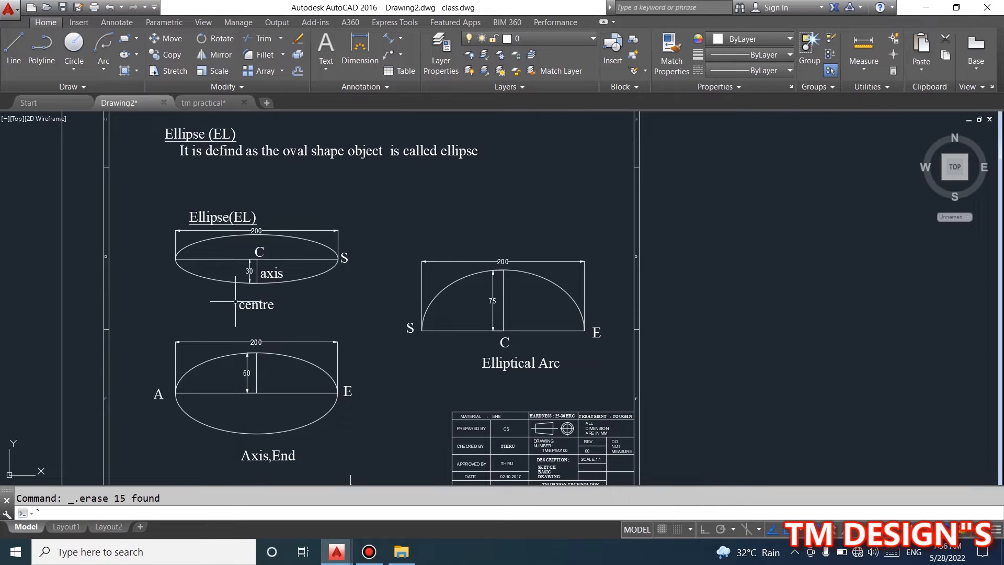
{"action": "scroll", "coordinate": [235, 301], "scroll_direction": "down", "scroll_amount": 3}
{"action": "scroll", "coordinate": [288, 345], "scroll_direction": "up", "scroll_amount": 5}
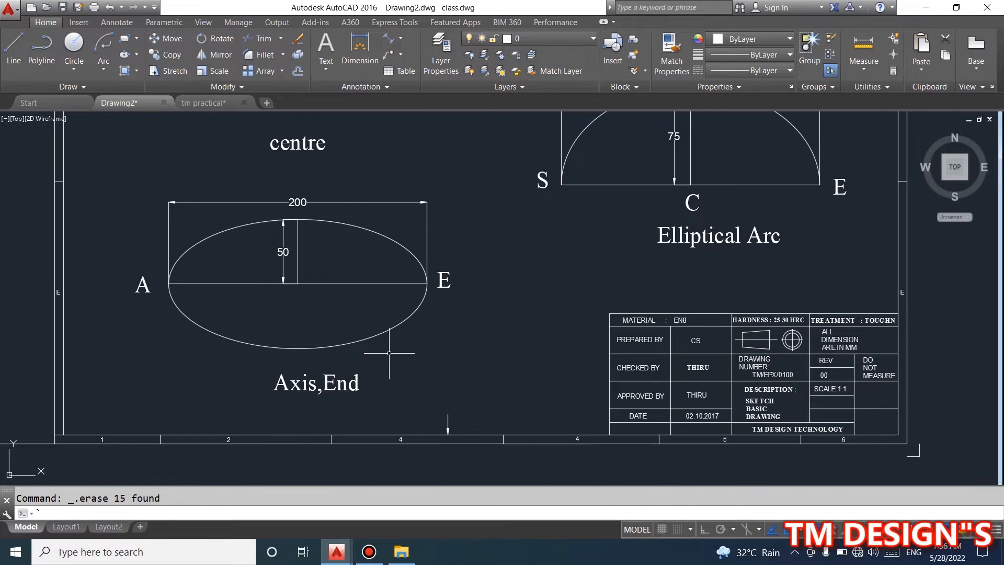
{"action": "scroll", "coordinate": [389, 353], "scroll_direction": "down", "scroll_amount": 3}
{"action": "scroll", "coordinate": [313, 272], "scroll_direction": "up", "scroll_amount": 3}
{"action": "scroll", "coordinate": [282, 256], "scroll_direction": "down", "scroll_amount": 1}
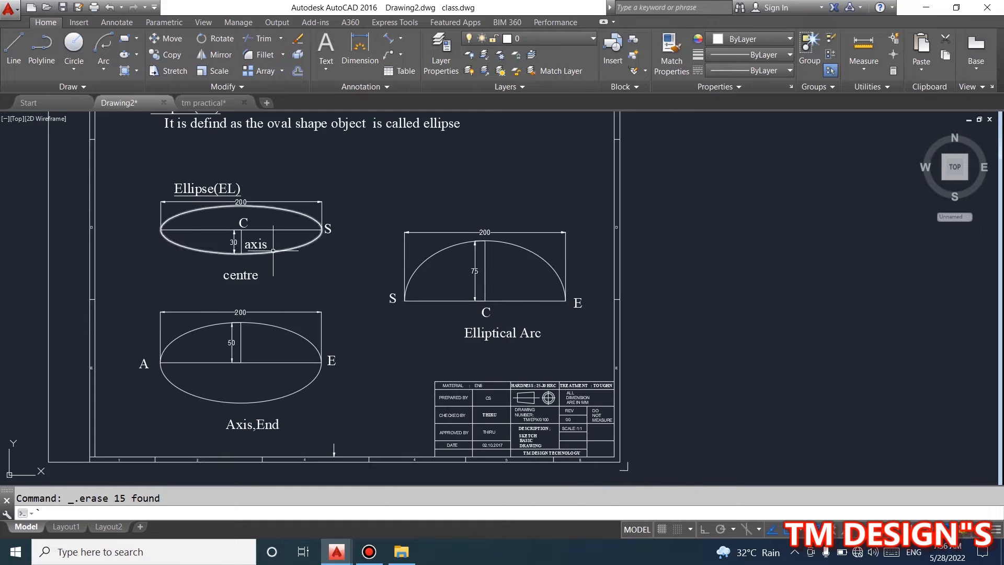
- Draw a horizontal 200-unit line in the empty area beside the sheet, with Ortho on
{"action": "scroll", "coordinate": [269, 285], "scroll_direction": "down", "scroll_amount": 4}
{"action": "left_click", "coordinate": [14, 49]}
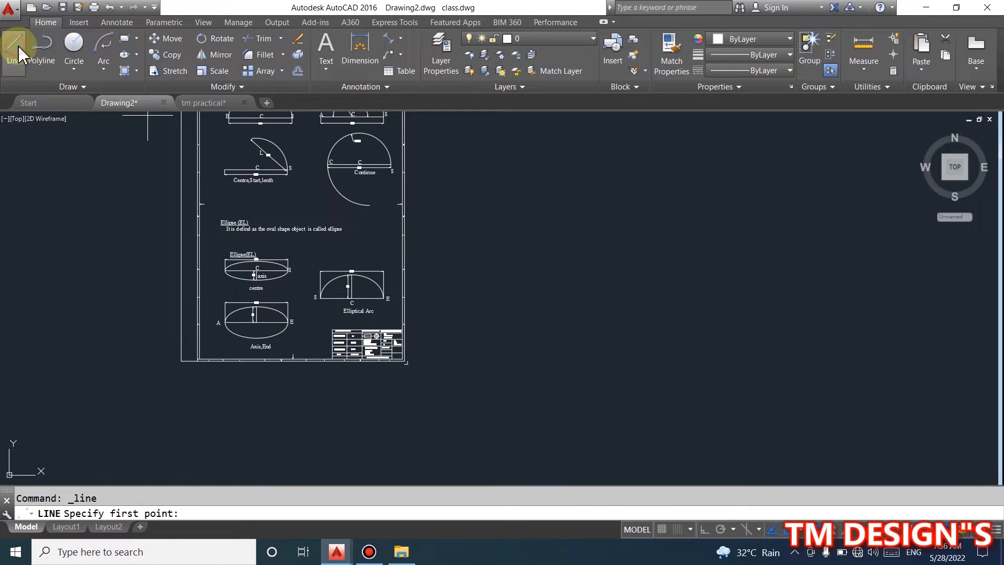
{"action": "scroll", "coordinate": [497, 224], "scroll_direction": "up", "scroll_amount": 4}
{"action": "left_click", "coordinate": [395, 240]}
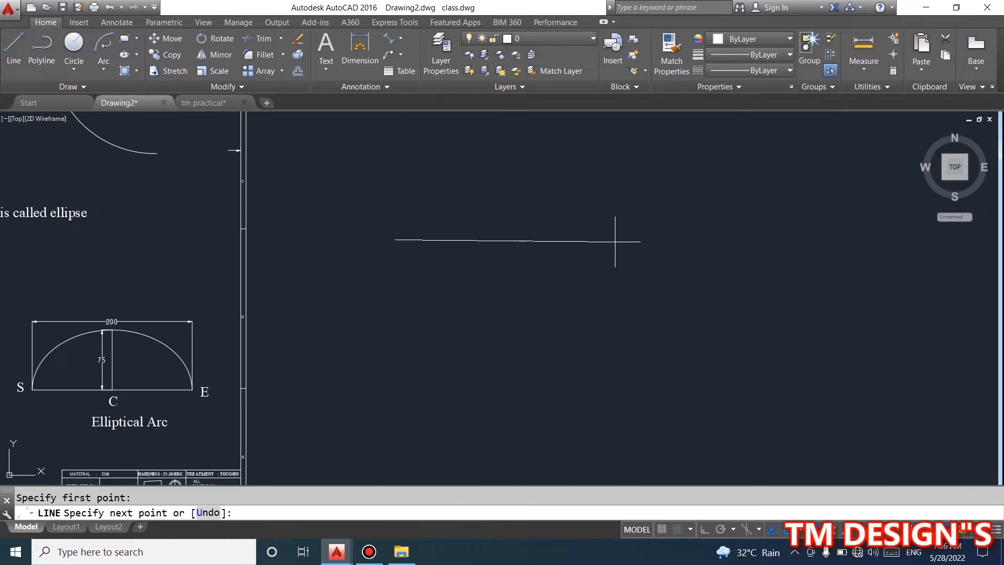
{"action": "left_click", "coordinate": [704, 529]}
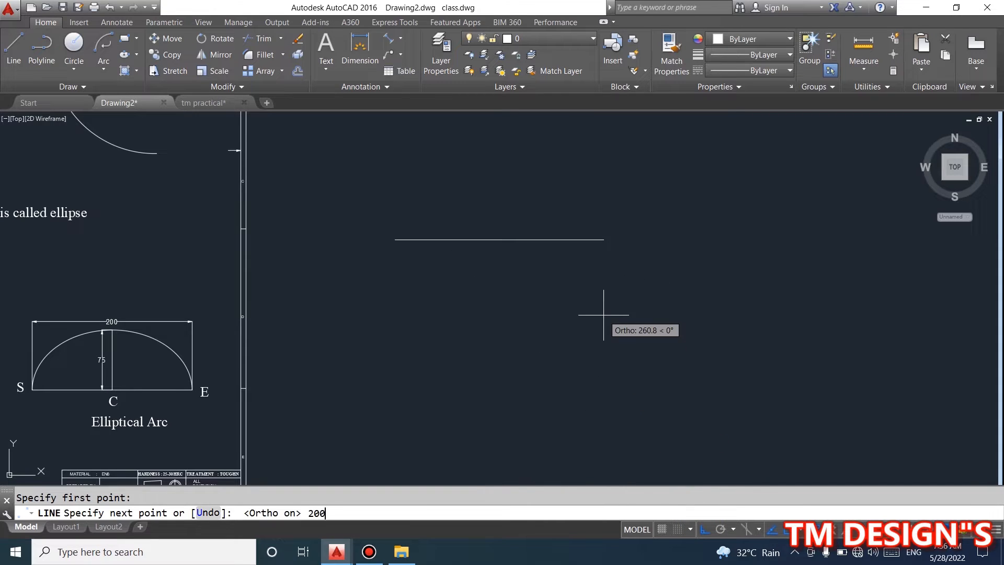
{"action": "key", "text": "Return"}
{"action": "key", "text": "Return"}
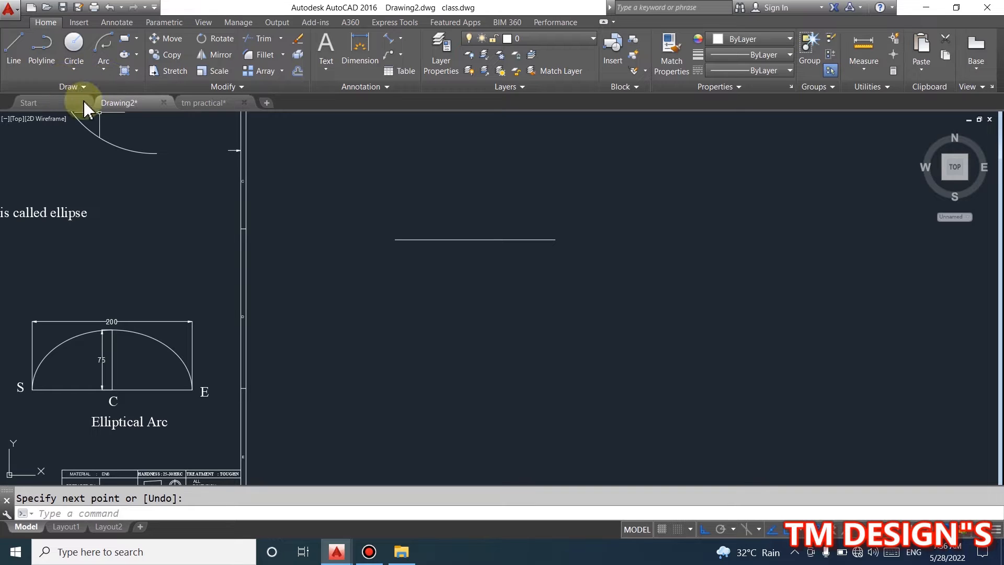
- Draw a Center ellipse from the line's midpoint to its endpoint, with a distance of 35 to the other axis
{"action": "left_click", "coordinate": [136, 54]}
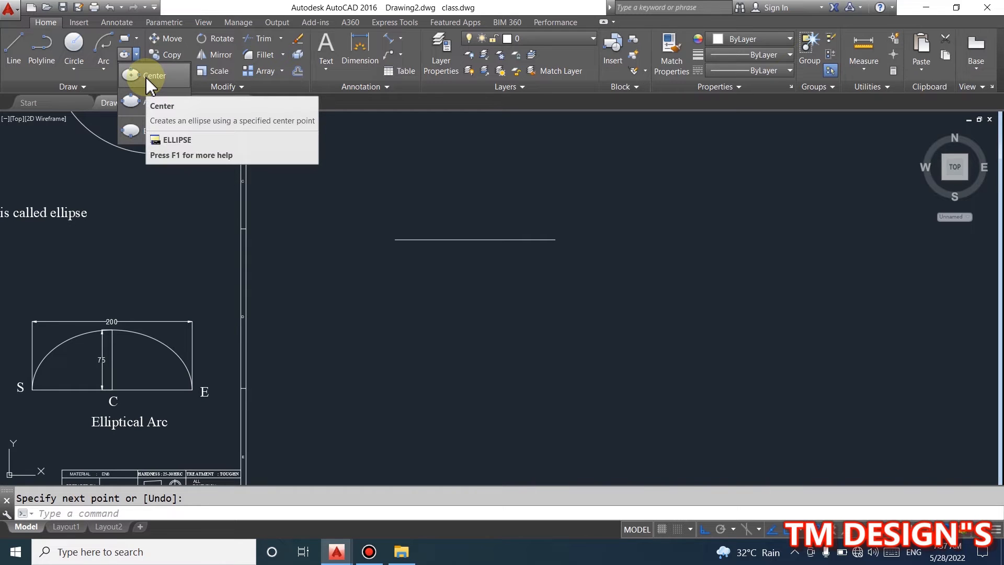
{"action": "left_click", "coordinate": [146, 78]}
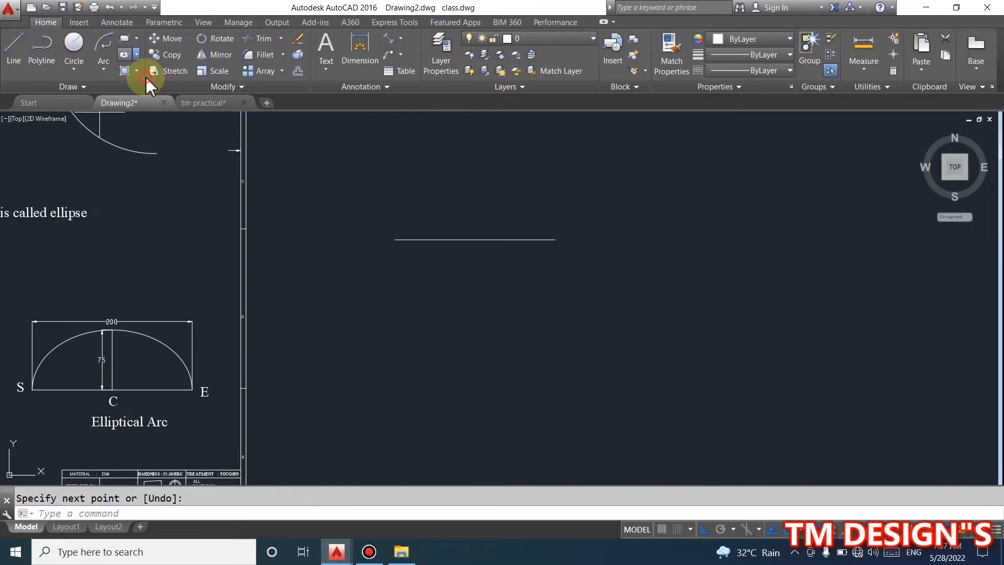
{"action": "left_click", "coordinate": [475, 239]}
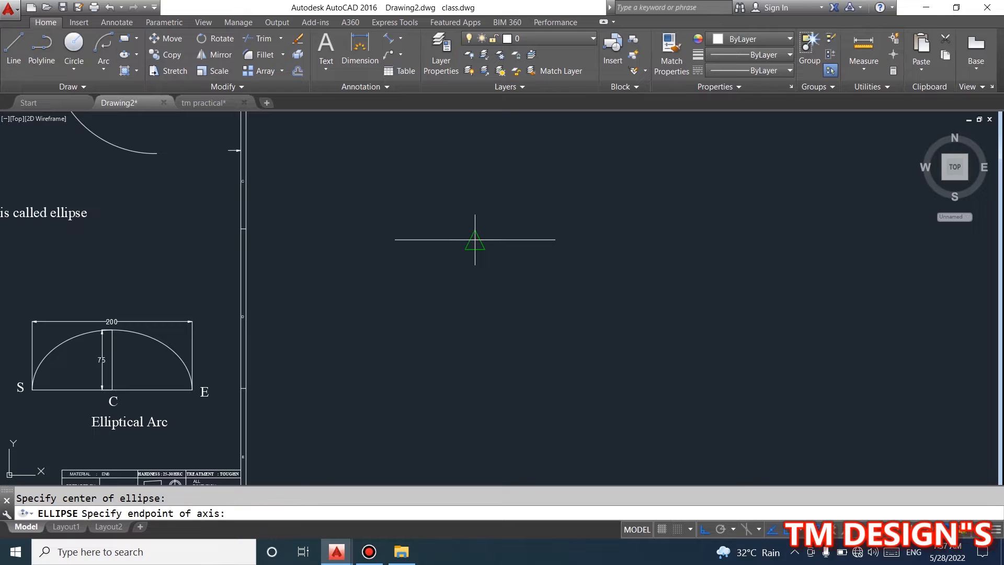
{"action": "left_click", "coordinate": [555, 240]}
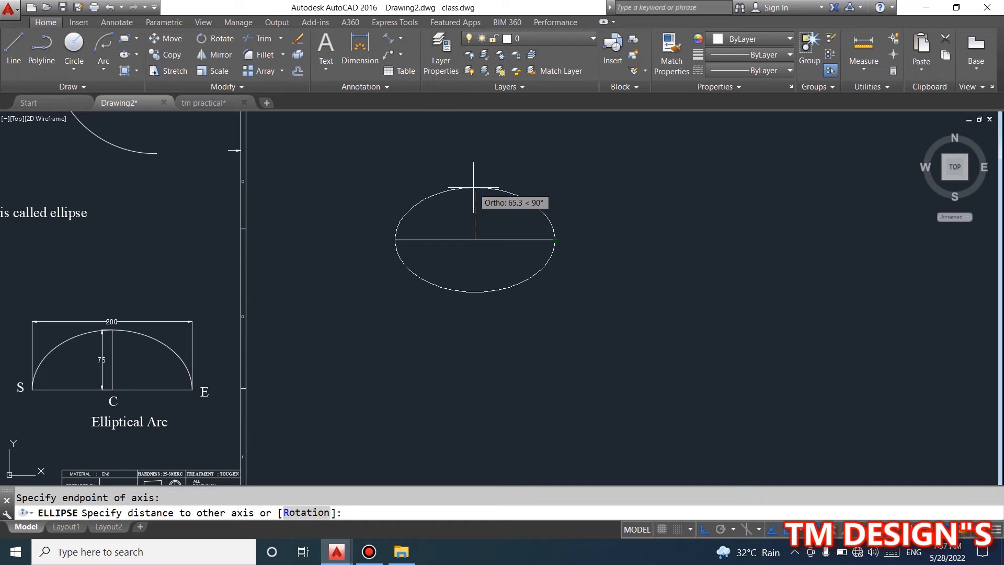
{"action": "key", "text": "Return"}
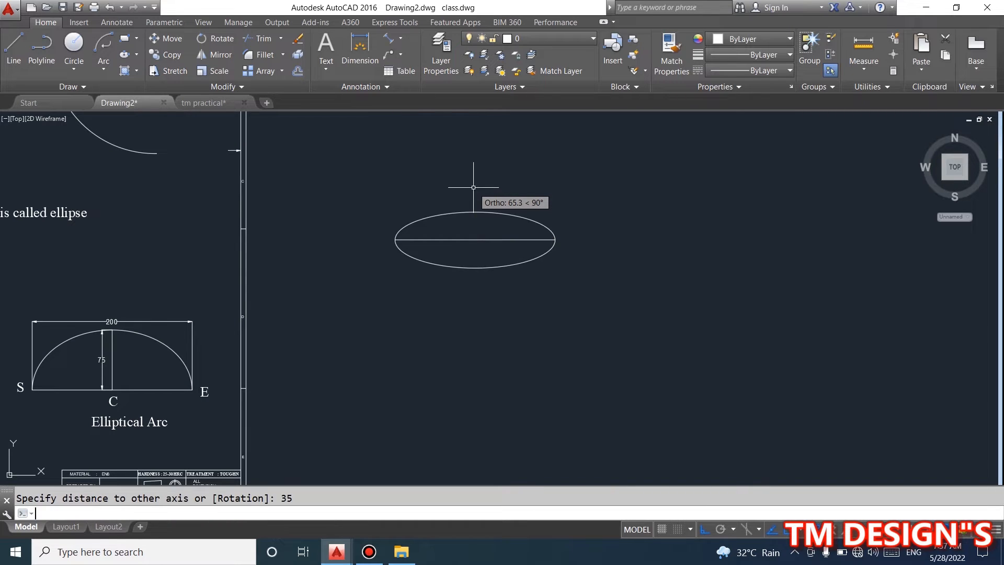
- Dimension the ellipse's horizontal axis line, placing the dimension below the ellipse
{"action": "scroll", "coordinate": [438, 214], "scroll_direction": "up", "scroll_amount": 4}
{"action": "scroll", "coordinate": [477, 219], "scroll_direction": "down", "scroll_amount": 4}
{"action": "scroll", "coordinate": [473, 222], "scroll_direction": "up", "scroll_amount": 2}
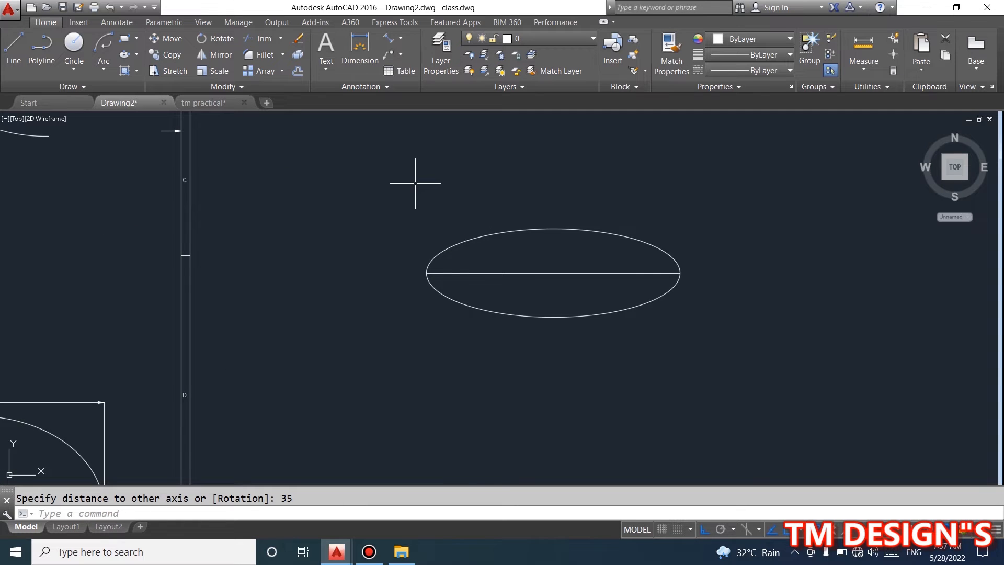
{"action": "left_click", "coordinate": [400, 38]}
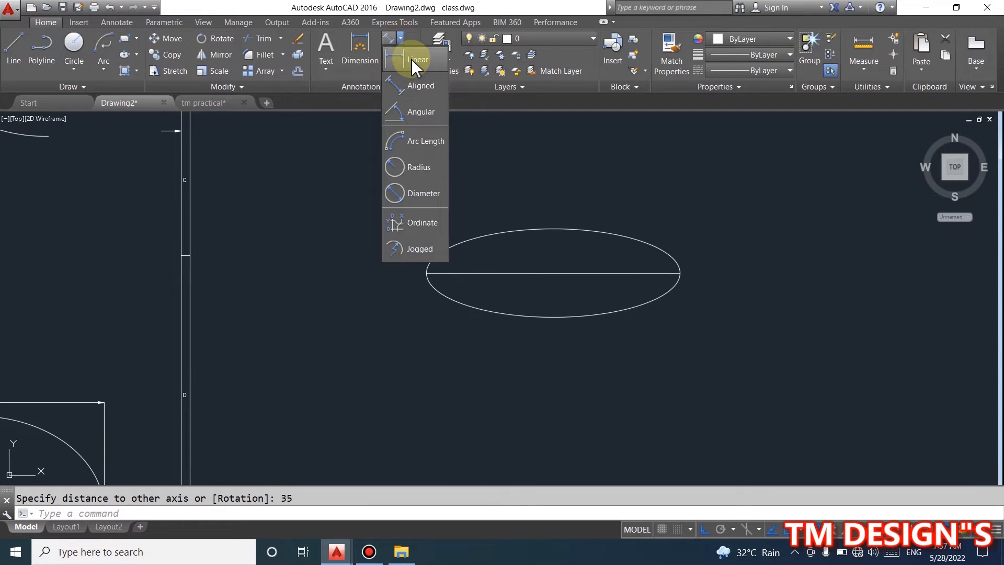
{"action": "left_click", "coordinate": [354, 59]}
{"action": "left_click", "coordinate": [490, 273]}
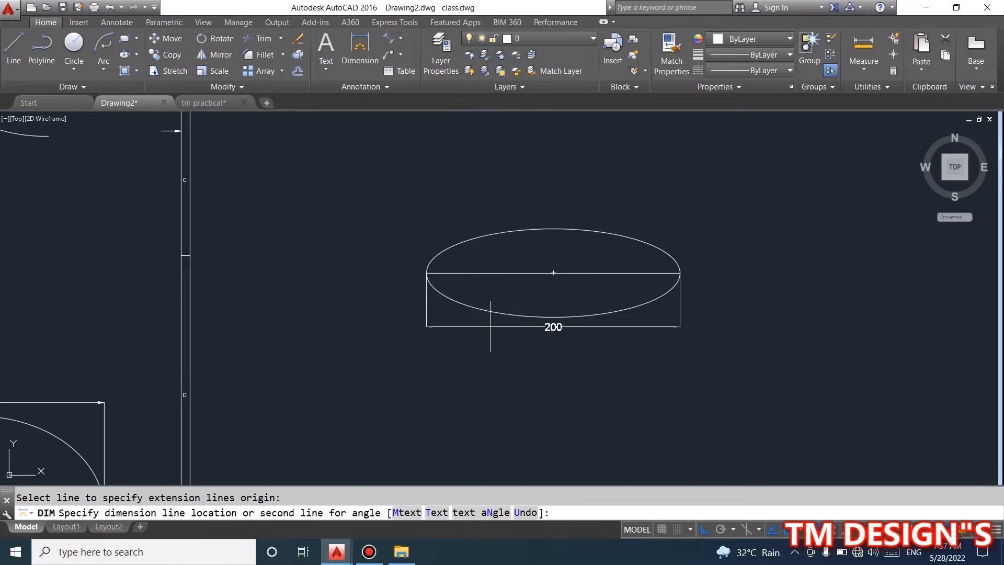
{"action": "left_click", "coordinate": [498, 372]}
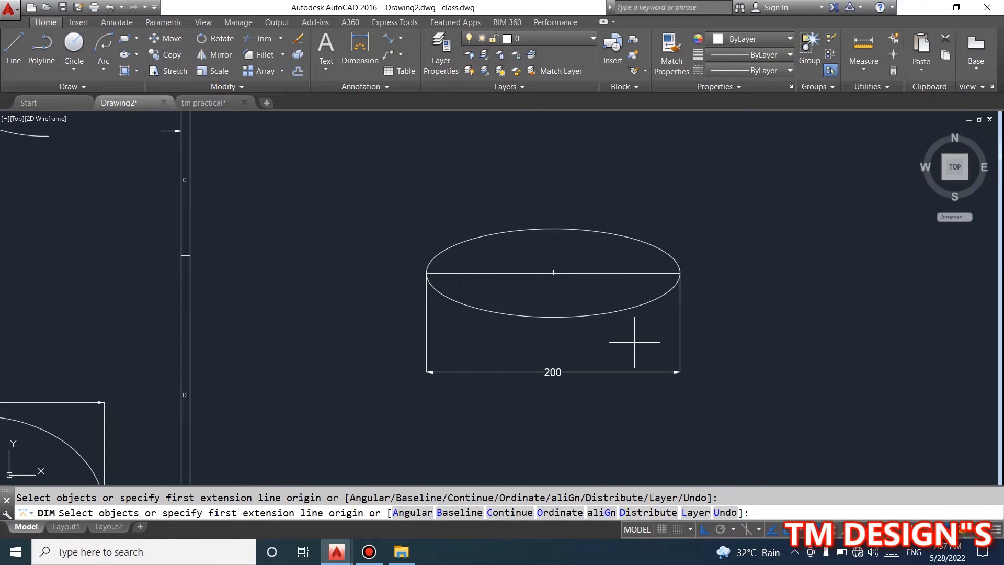
- Add a linear dimension from the ellipse's centre to its upper quadrant, placed inside the ellipse
{"action": "left_click", "coordinate": [400, 38]}
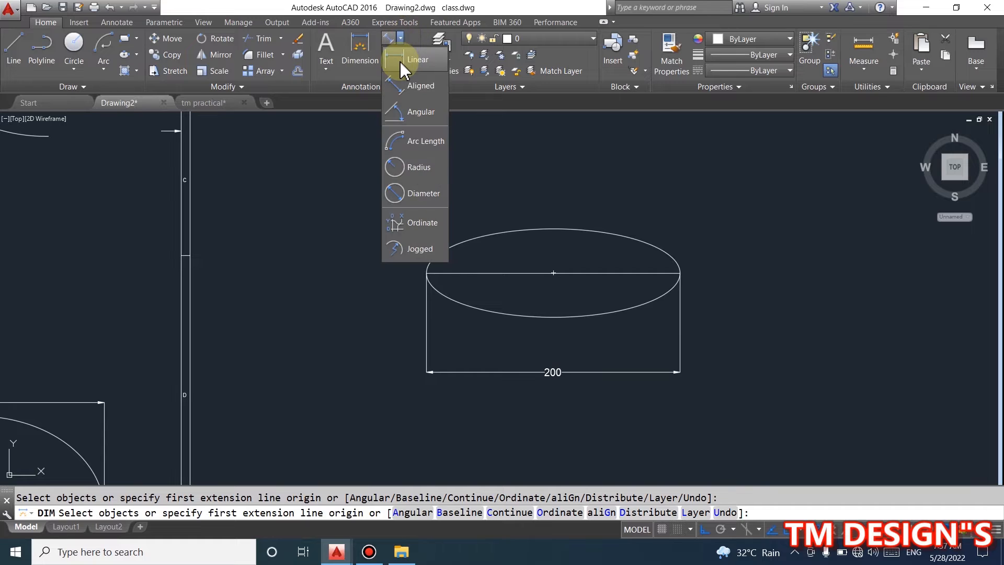
{"action": "left_click", "coordinate": [403, 65]}
{"action": "left_click", "coordinate": [553, 273]}
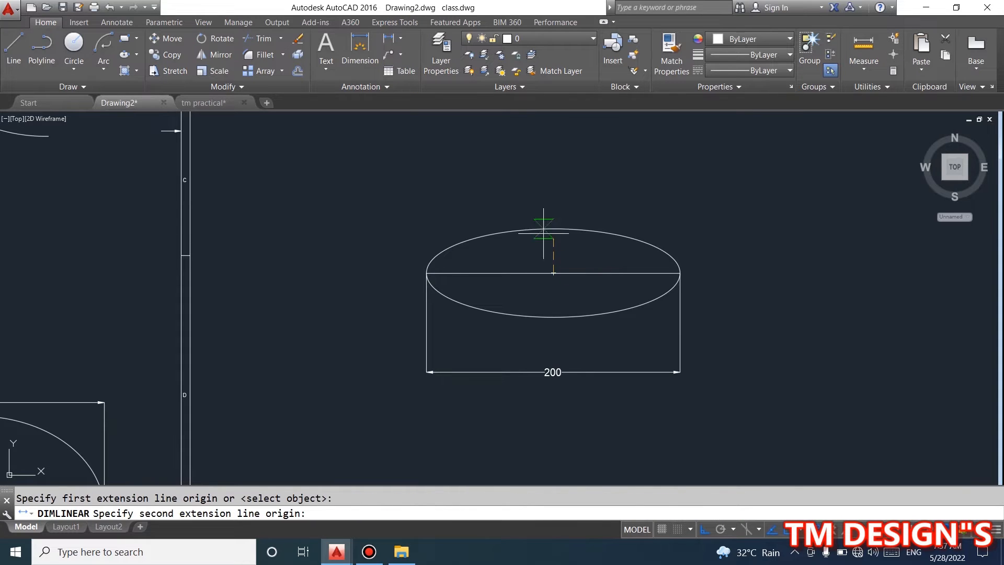
{"action": "left_click", "coordinate": [553, 229]}
{"action": "left_click", "coordinate": [529, 230]}
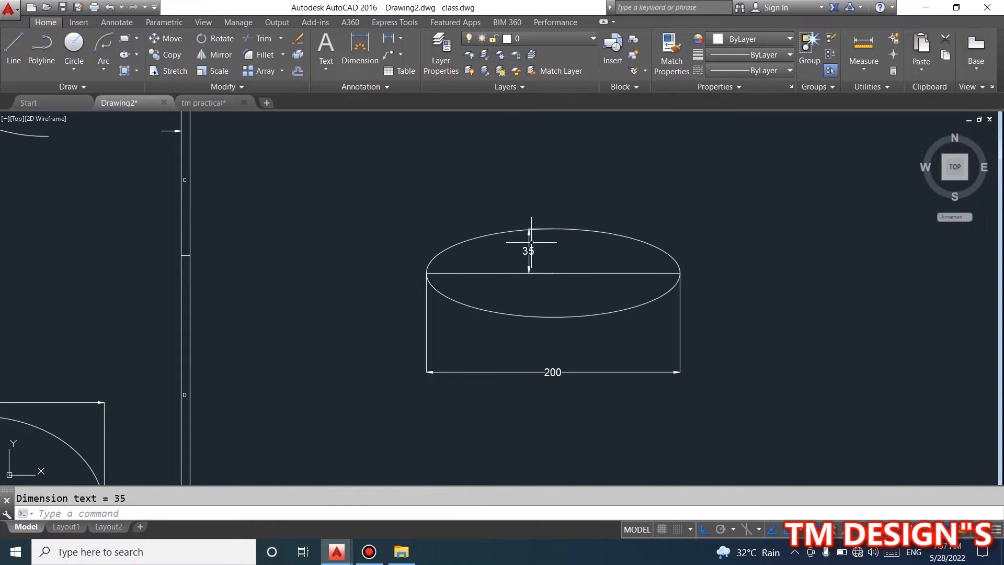
- Examine the dimensioned ellipse, the reference ellipses on the sheet and the available ellipse construction methods
{"action": "scroll", "coordinate": [532, 242], "scroll_direction": "up", "scroll_amount": 4}
{"action": "scroll", "coordinate": [476, 209], "scroll_direction": "down", "scroll_amount": 5}
{"action": "scroll", "coordinate": [580, 126], "scroll_direction": "down", "scroll_amount": 2}
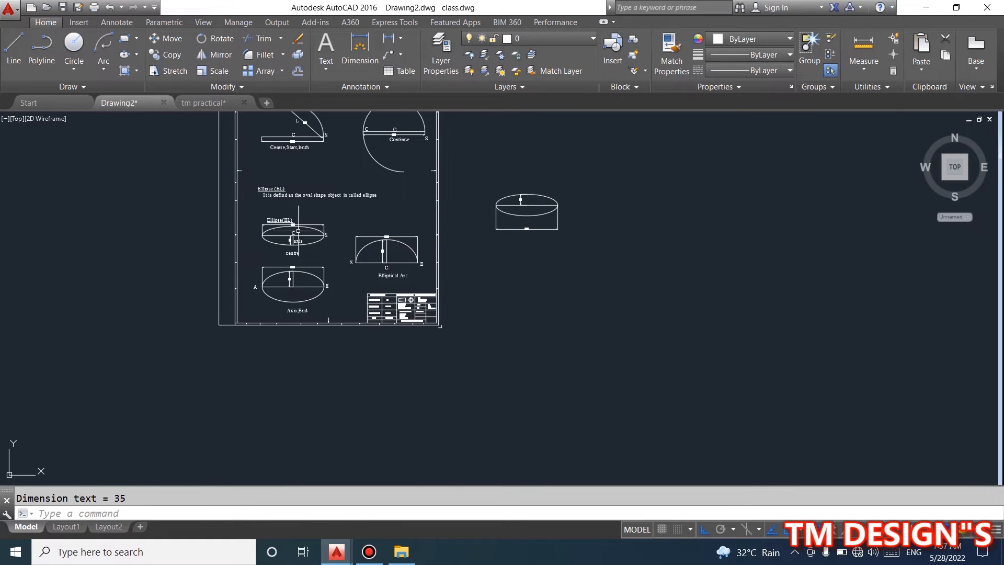
{"action": "scroll", "coordinate": [262, 300], "scroll_direction": "up", "scroll_amount": 6}
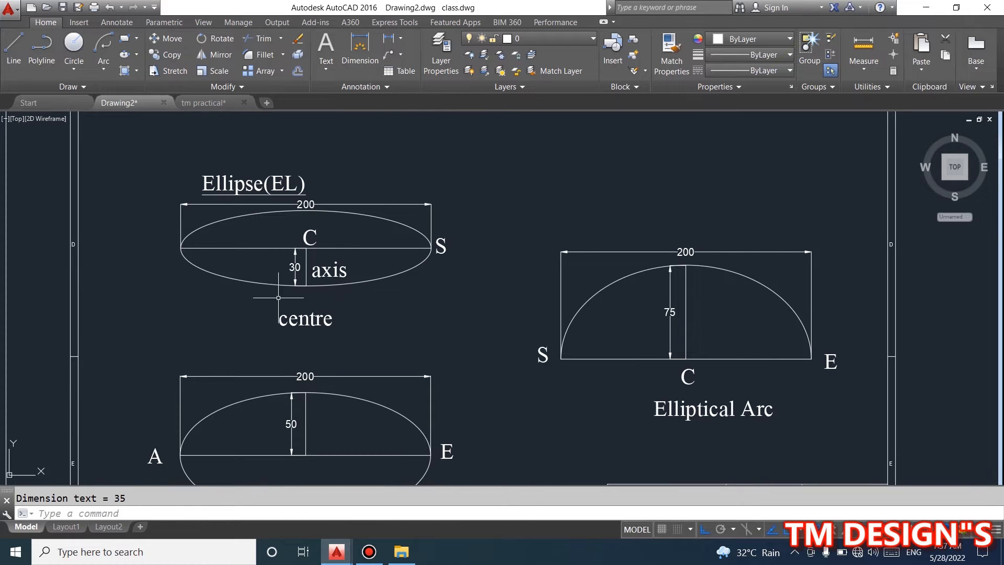
{"action": "left_click", "coordinate": [136, 54]}
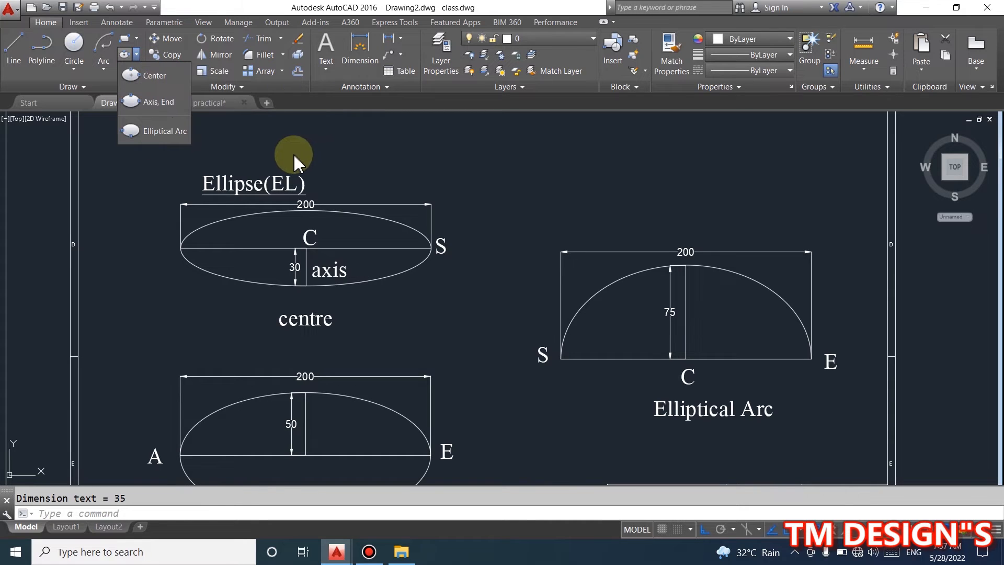
{"action": "left_click", "coordinate": [314, 149]}
{"action": "scroll", "coordinate": [404, 179], "scroll_direction": "down", "scroll_amount": 4}
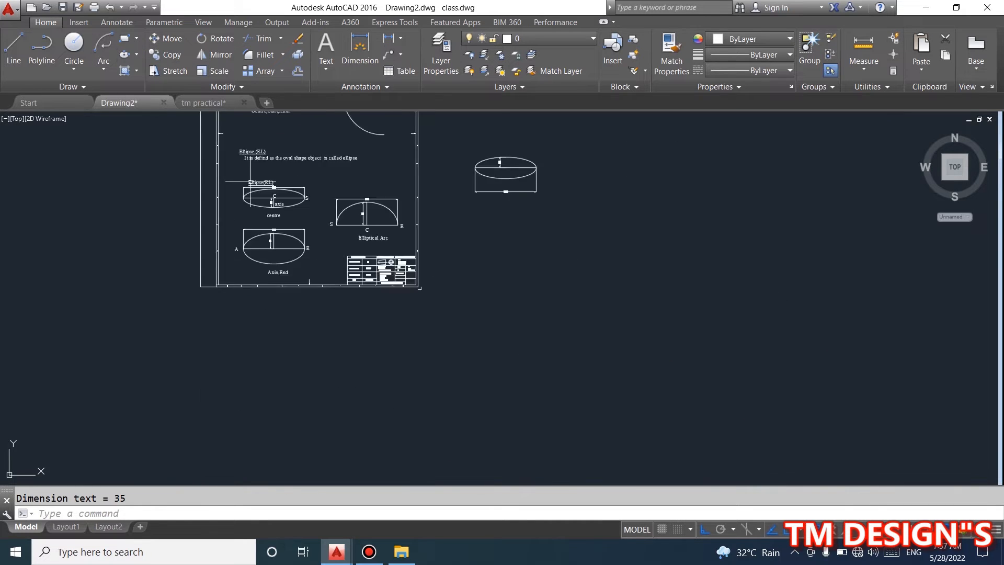
- Draw a second horizontal 200-unit line in the empty area below the dimensioned ellipse
{"action": "scroll", "coordinate": [404, 178], "scroll_direction": "up", "scroll_amount": 3}
{"action": "left_click", "coordinate": [14, 50]}
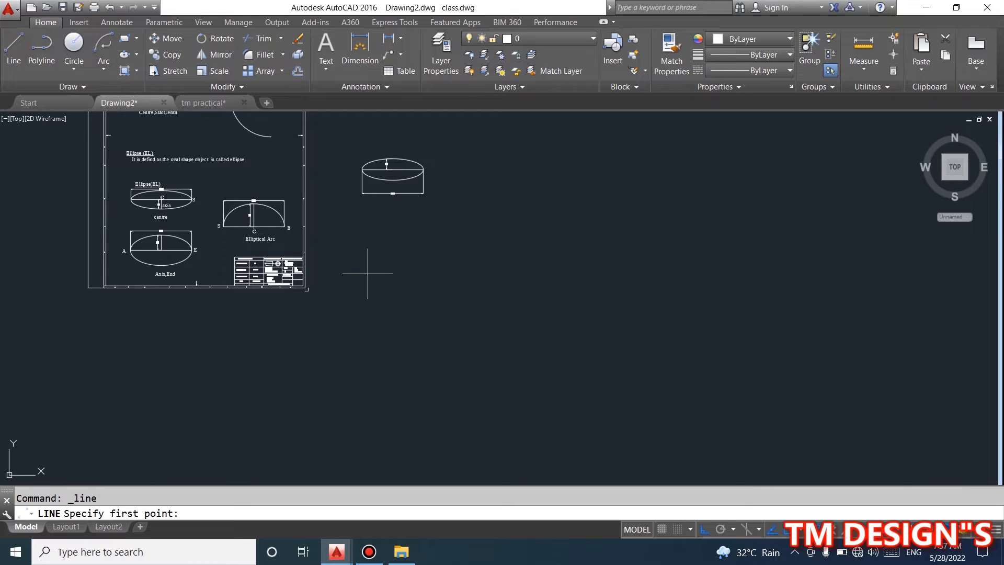
{"action": "left_click", "coordinate": [363, 267]}
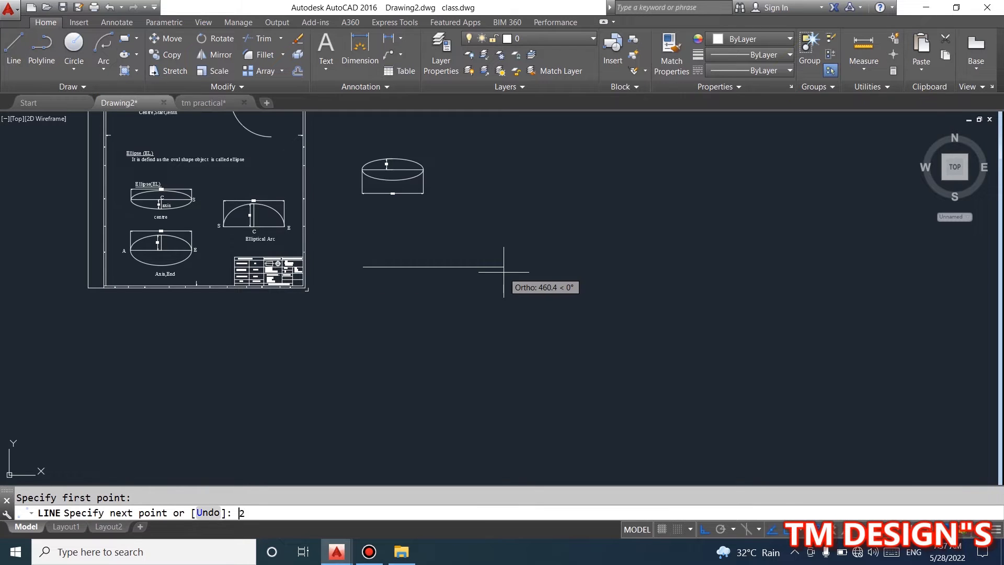
{"action": "key", "text": "Return"}
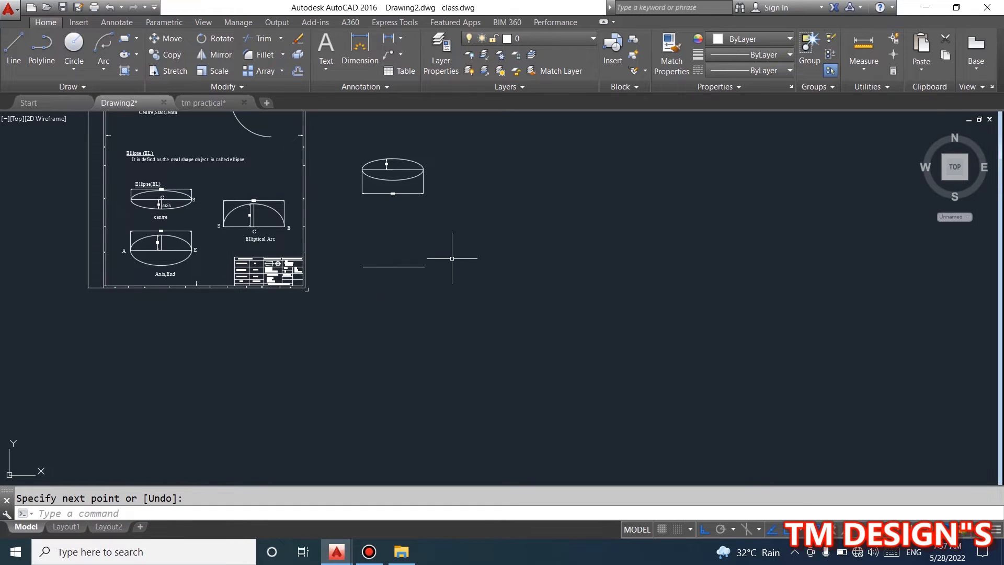
- Draw an Axis, End ellipse between the second line's endpoints, with a distance of 30 to the other axis
{"action": "scroll", "coordinate": [356, 257], "scroll_direction": "up", "scroll_amount": 5}
{"action": "scroll", "coordinate": [319, 275], "scroll_direction": "down", "scroll_amount": 6}
{"action": "scroll", "coordinate": [361, 269], "scroll_direction": "up", "scroll_amount": 6}
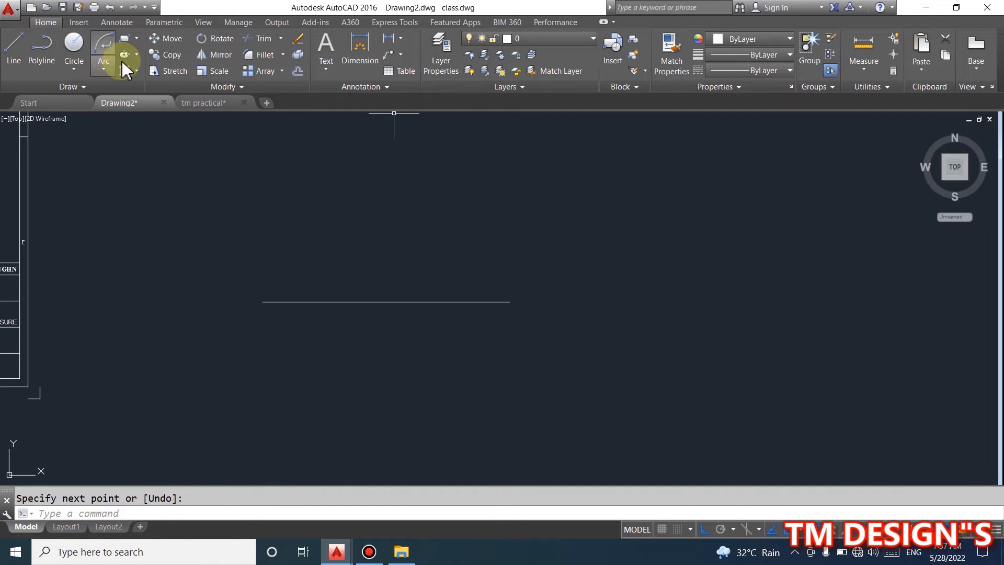
{"action": "left_click", "coordinate": [136, 55]}
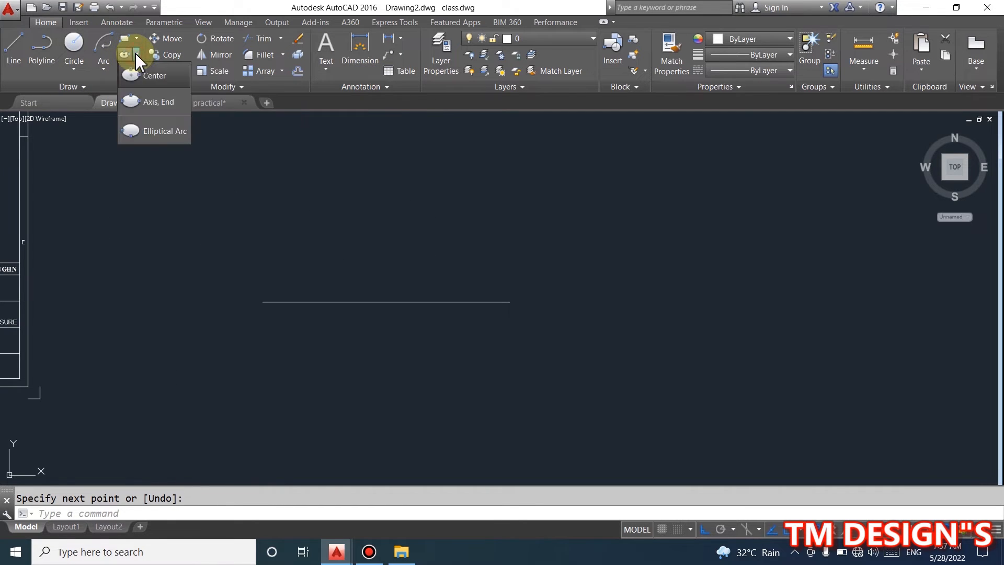
{"action": "left_click", "coordinate": [158, 102]}
{"action": "scroll", "coordinate": [387, 280], "scroll_direction": "down", "scroll_amount": 4}
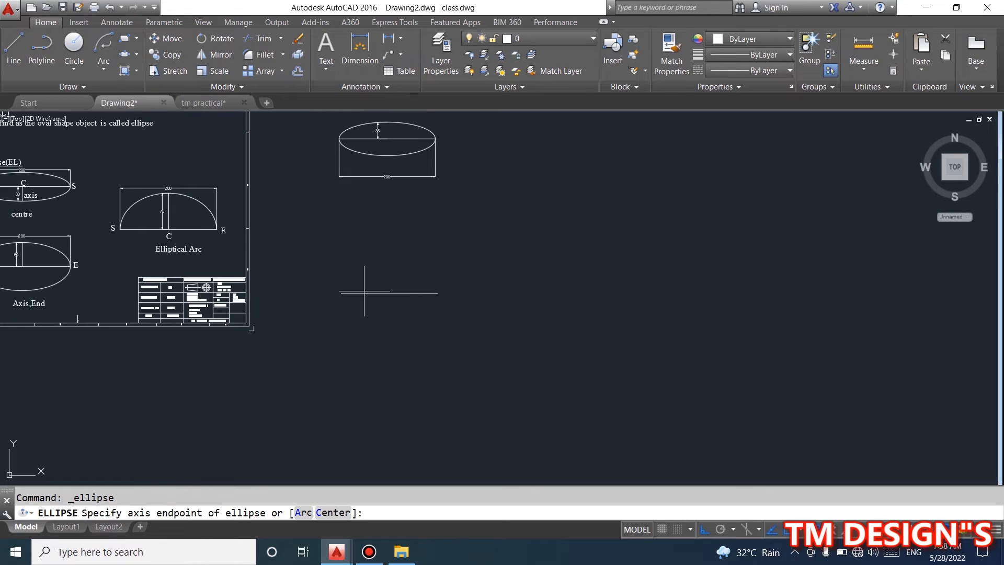
{"action": "left_click", "coordinate": [340, 293]}
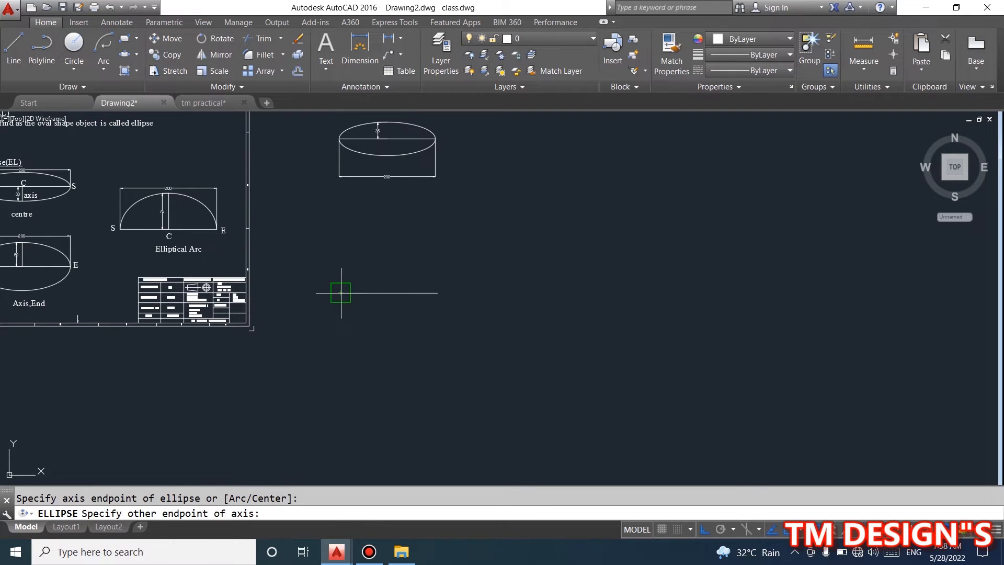
{"action": "left_click", "coordinate": [438, 293]}
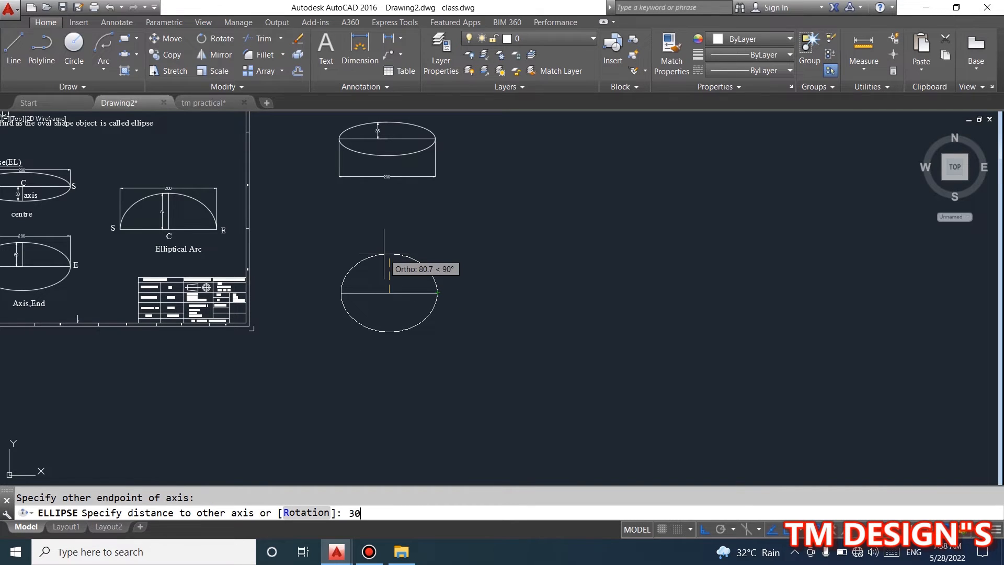
{"action": "type", "text": "30"}
{"action": "key", "text": "Return"}
{"action": "scroll", "coordinate": [408, 292], "scroll_direction": "up", "scroll_amount": 4}
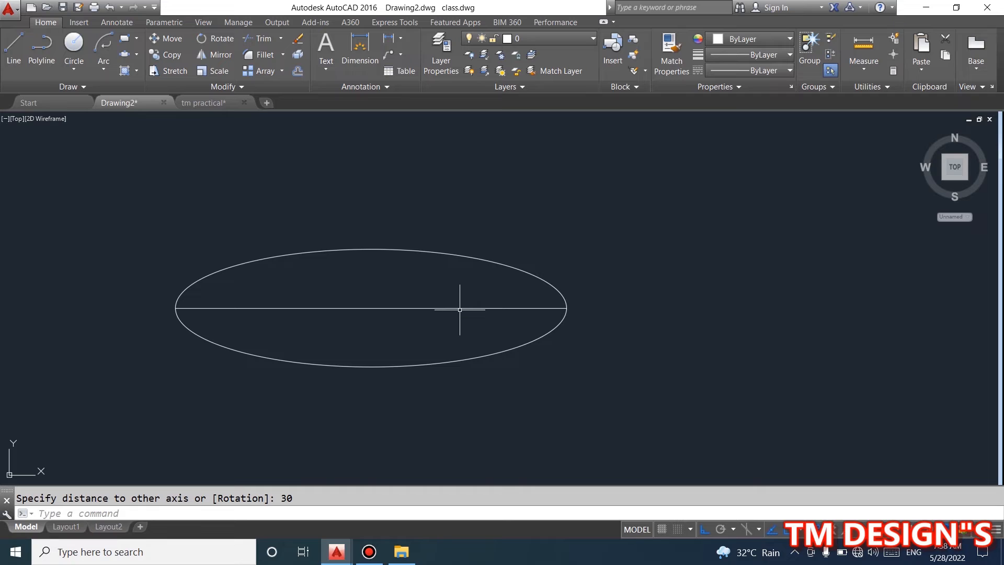
- Add a horizontal dimension to the lower ellipse's axis line, placed below the ellipse
{"action": "left_click", "coordinate": [356, 47]}
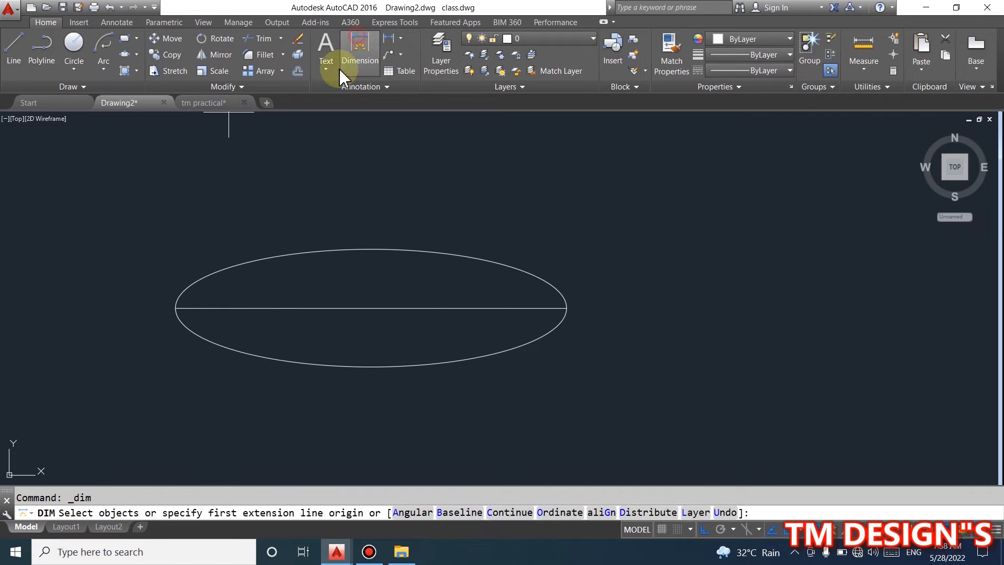
{"action": "left_click", "coordinate": [253, 308]}
{"action": "left_click", "coordinate": [269, 422]}
{"action": "scroll", "coordinate": [277, 314], "scroll_direction": "down", "scroll_amount": 4}
{"action": "scroll", "coordinate": [288, 310], "scroll_direction": "up", "scroll_amount": 2}
{"action": "scroll", "coordinate": [314, 322], "scroll_direction": "down", "scroll_amount": 6}
{"action": "scroll", "coordinate": [217, 298], "scroll_direction": "up", "scroll_amount": 5}
{"action": "scroll", "coordinate": [91, 291], "scroll_direction": "up", "scroll_amount": 2}
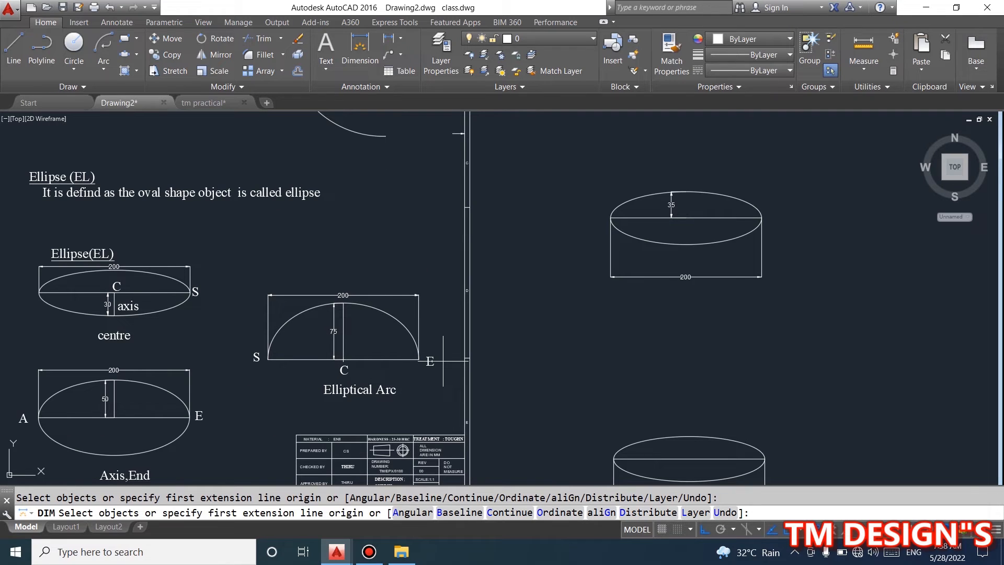
{"action": "key", "text": "Escape"}
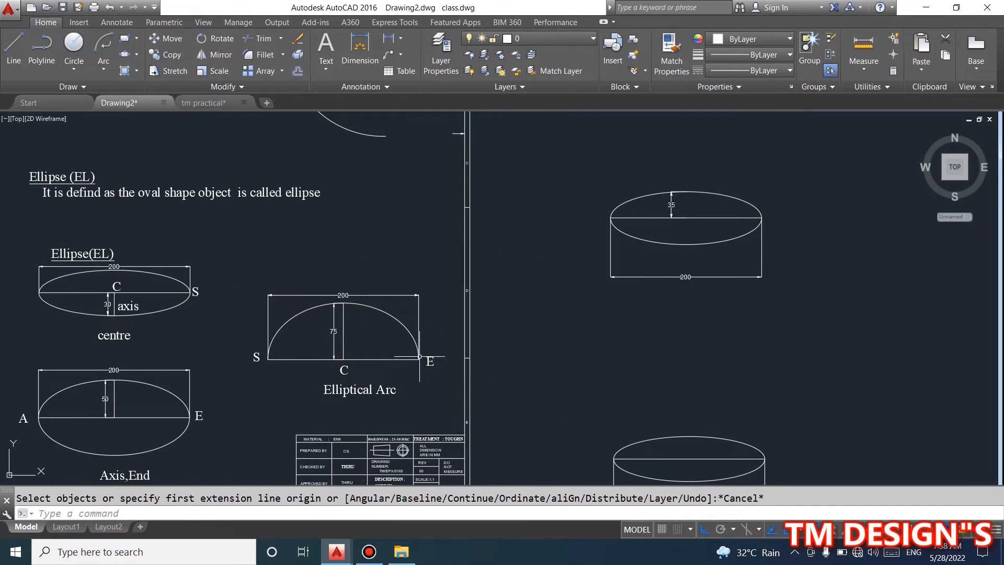
- Draw a horizontal line about 330 units long in the empty area to the right of the upper dimensioned ellipse
{"action": "scroll", "coordinate": [245, 329], "scroll_direction": "down", "scroll_amount": 4}
{"action": "left_click", "coordinate": [13, 50]}
{"action": "scroll", "coordinate": [510, 324], "scroll_direction": "up", "scroll_amount": 4}
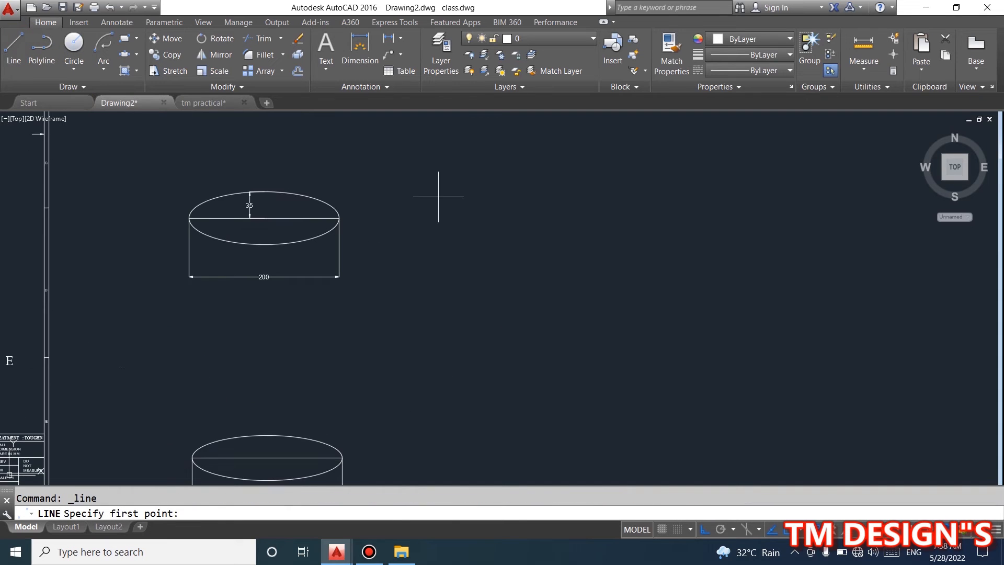
{"action": "left_click", "coordinate": [435, 197]}
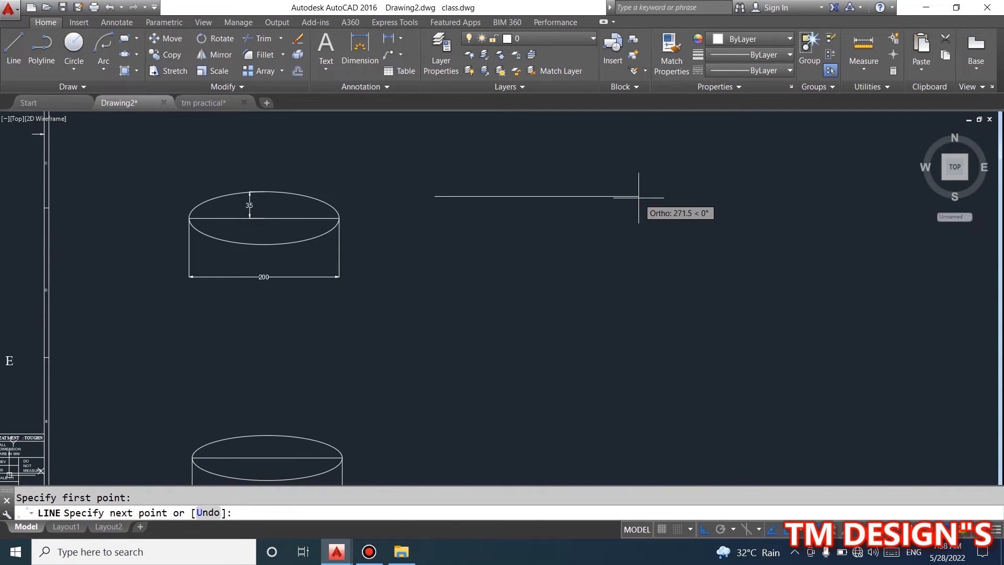
{"action": "left_click", "coordinate": [683, 197]}
{"action": "right_click", "coordinate": [682, 198]}
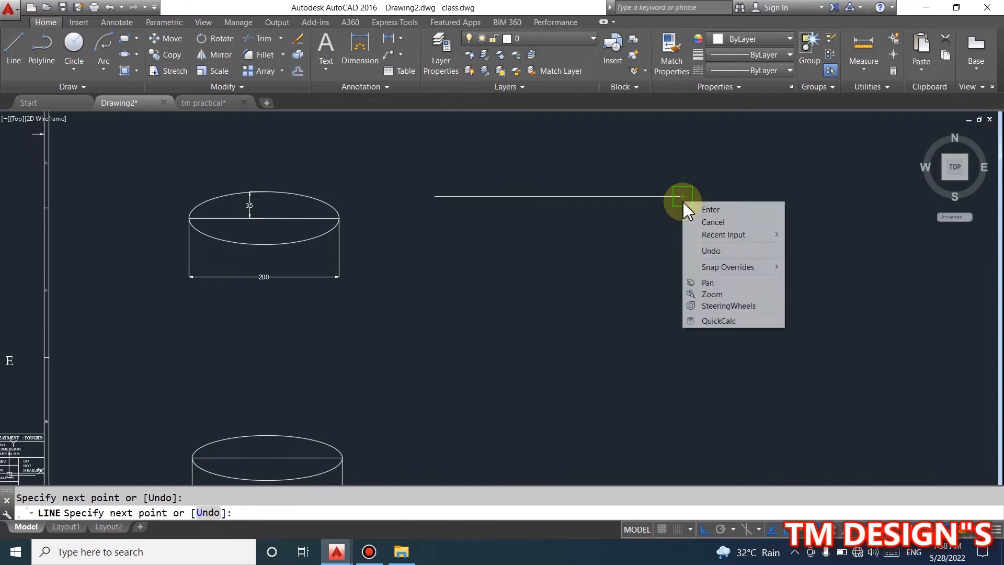
{"action": "left_click", "coordinate": [723, 210]}
- Start an Elliptical Arc with the new line's endpoints as its axis and a distance of 40 to the other axis
{"action": "scroll", "coordinate": [712, 217], "scroll_direction": "down", "scroll_amount": 3}
{"action": "scroll", "coordinate": [520, 251], "scroll_direction": "up", "scroll_amount": 6}
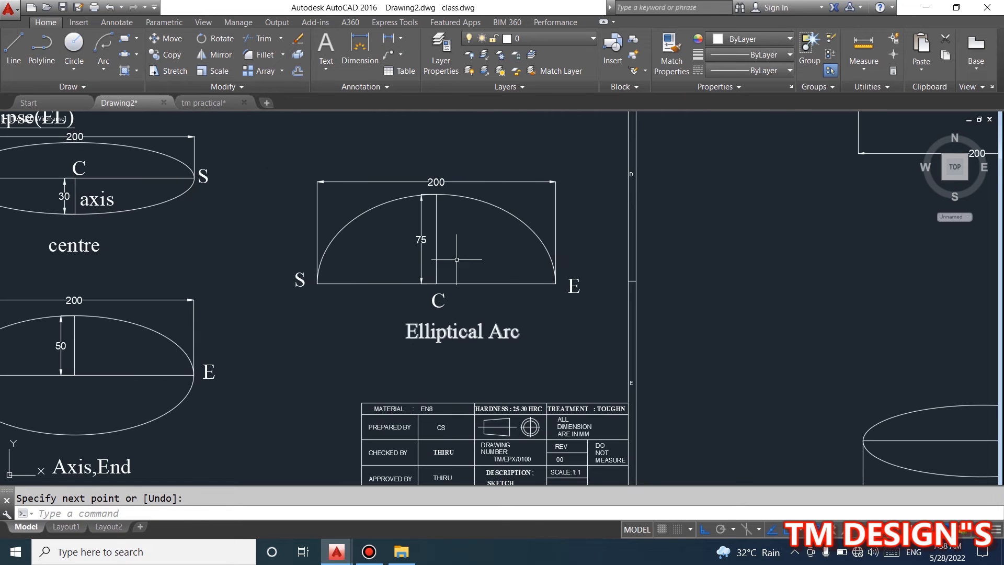
{"action": "left_click", "coordinate": [136, 55]}
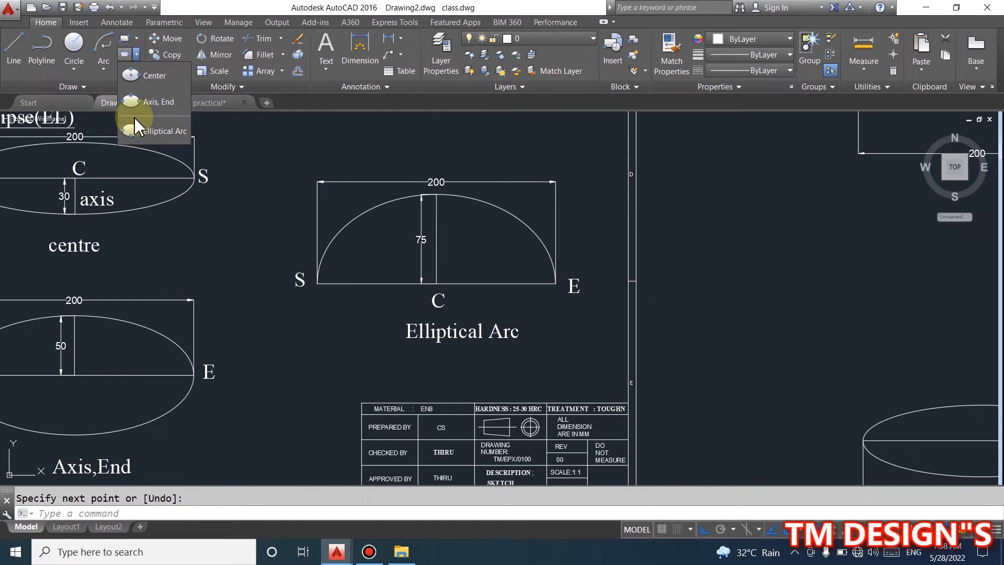
{"action": "left_click", "coordinate": [160, 138]}
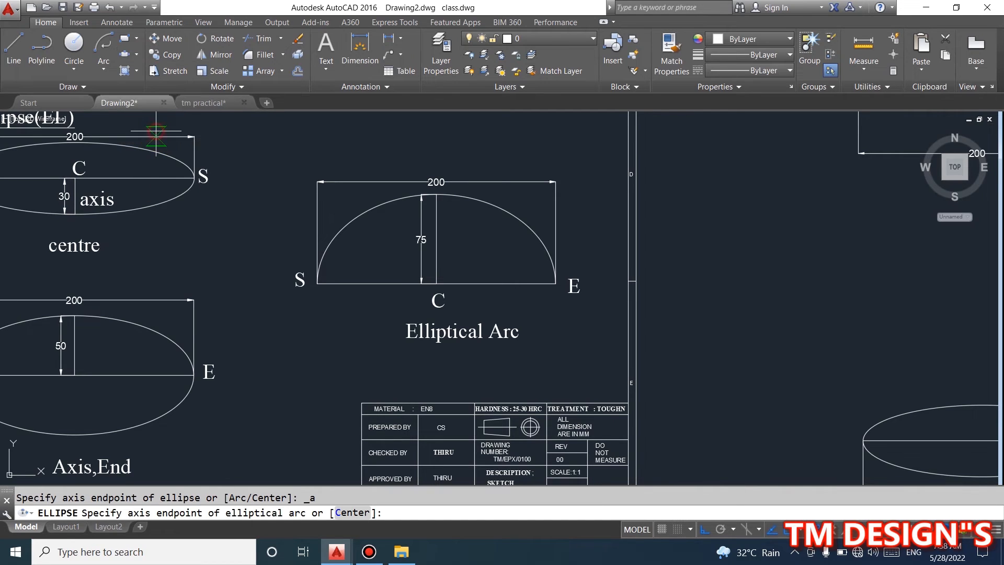
{"action": "scroll", "coordinate": [392, 190], "scroll_direction": "down", "scroll_amount": 7}
{"action": "scroll", "coordinate": [470, 149], "scroll_direction": "up", "scroll_amount": 5}
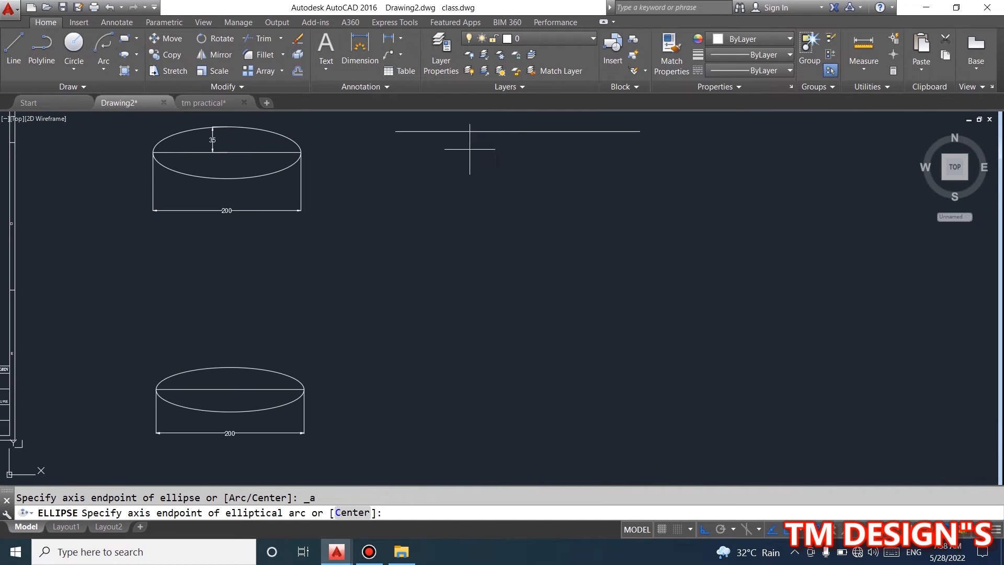
{"action": "left_click", "coordinate": [395, 131]}
{"action": "scroll", "coordinate": [429, 243], "scroll_direction": "down", "scroll_amount": 3}
{"action": "left_click", "coordinate": [510, 198]}
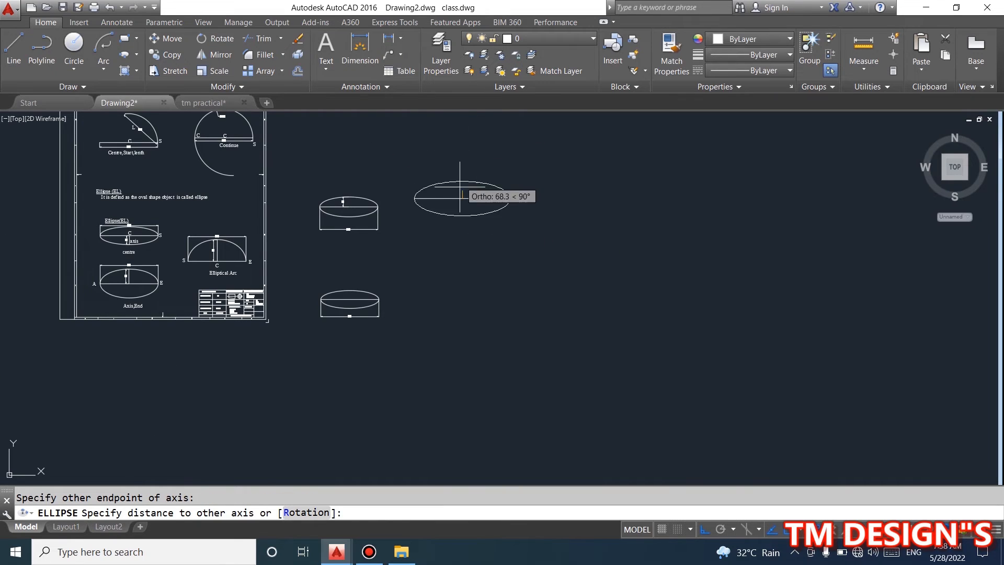
{"action": "scroll", "coordinate": [459, 194], "scroll_direction": "up", "scroll_amount": 4}
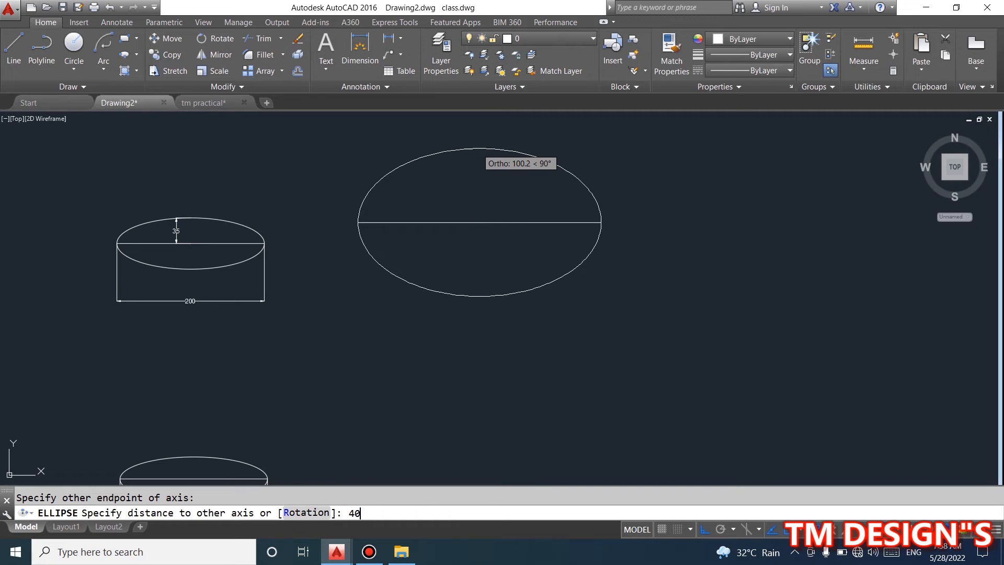
{"action": "key", "text": "Return"}
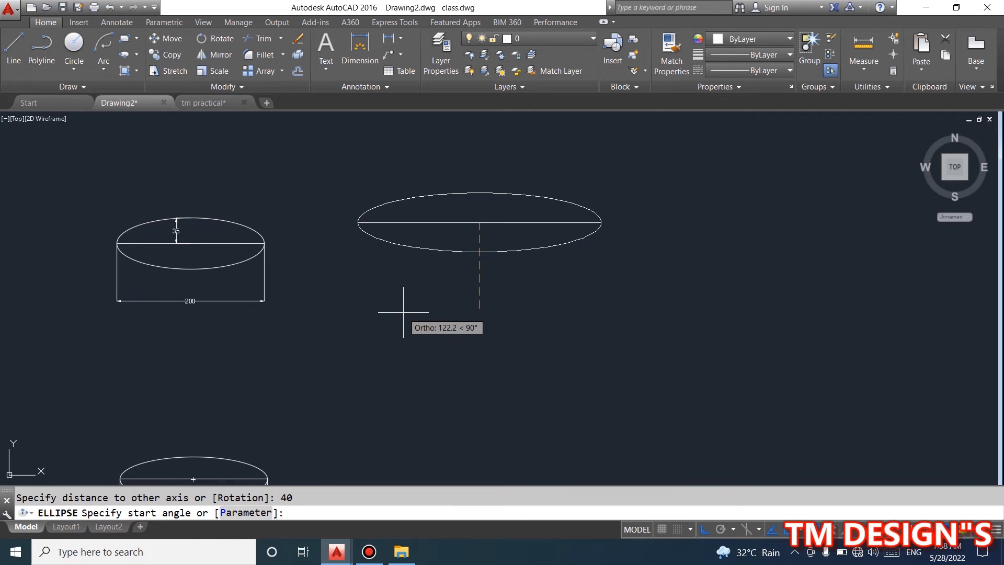
- Start the elliptical arc at the line's right endpoint and end it at the left endpoint, forming the upper half
{"action": "scroll", "coordinate": [459, 253], "scroll_direction": "up", "scroll_amount": 5}
{"action": "scroll", "coordinate": [448, 213], "scroll_direction": "down", "scroll_amount": 4}
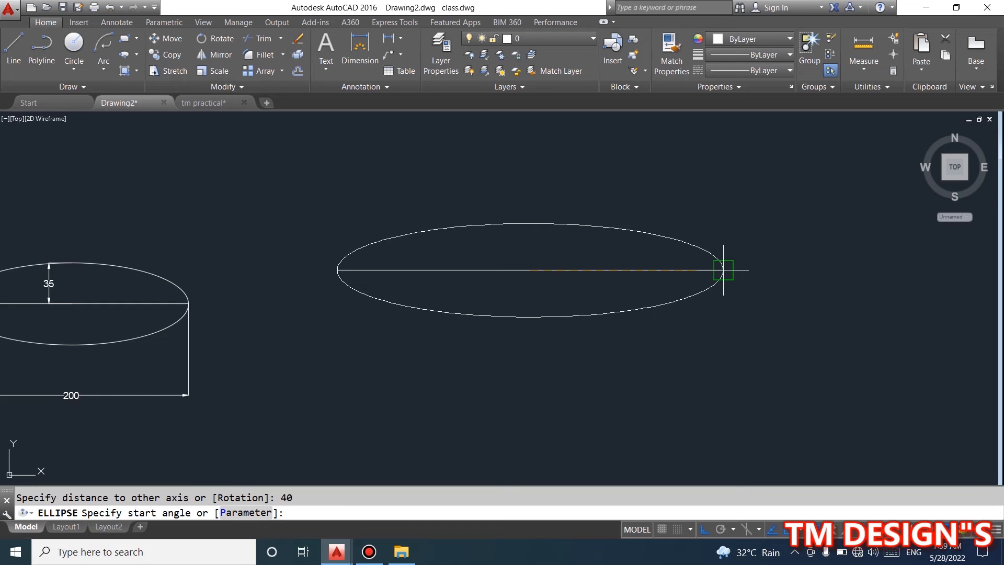
{"action": "left_click", "coordinate": [723, 270]}
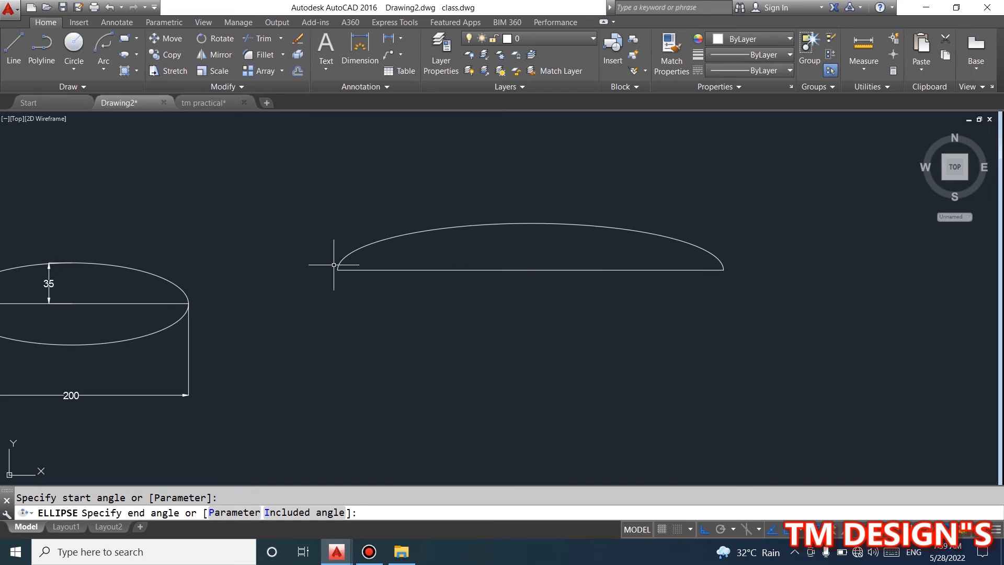
{"action": "left_click", "coordinate": [337, 270]}
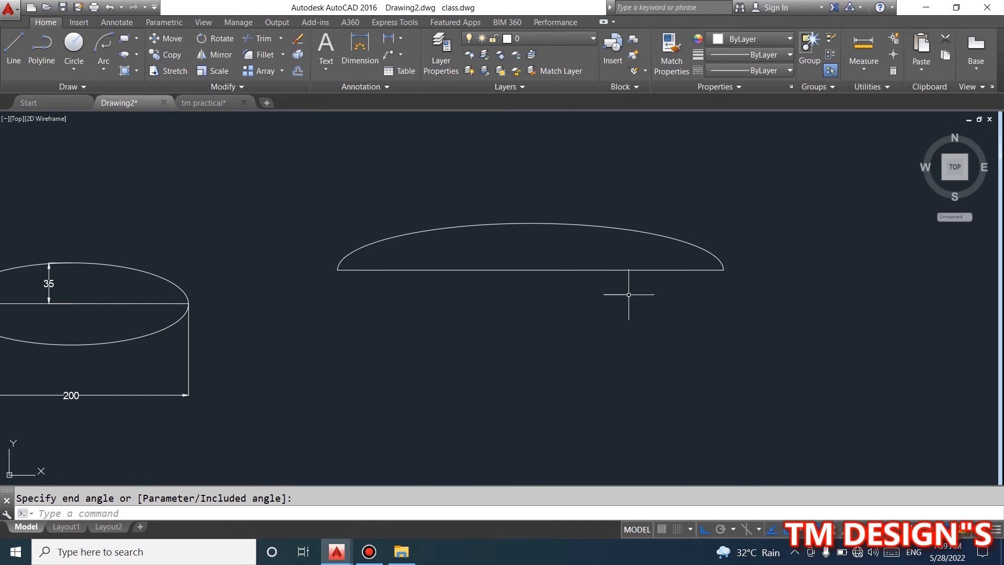
- Add a horizontal dimension to the elliptical arc's base line, placed below it
{"action": "scroll", "coordinate": [565, 250], "scroll_direction": "down", "scroll_amount": 2}
{"action": "scroll", "coordinate": [521, 231], "scroll_direction": "down", "scroll_amount": 3}
{"action": "scroll", "coordinate": [444, 283], "scroll_direction": "up", "scroll_amount": 4}
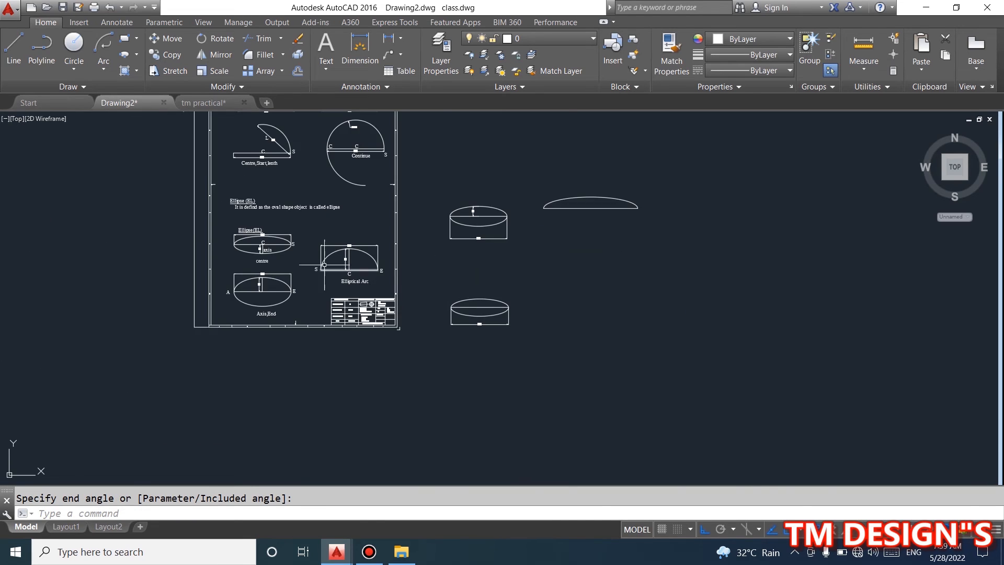
{"action": "scroll", "coordinate": [281, 288], "scroll_direction": "down", "scroll_amount": 1}
{"action": "scroll", "coordinate": [605, 265], "scroll_direction": "down", "scroll_amount": 2}
{"action": "scroll", "coordinate": [587, 224], "scroll_direction": "up", "scroll_amount": 3}
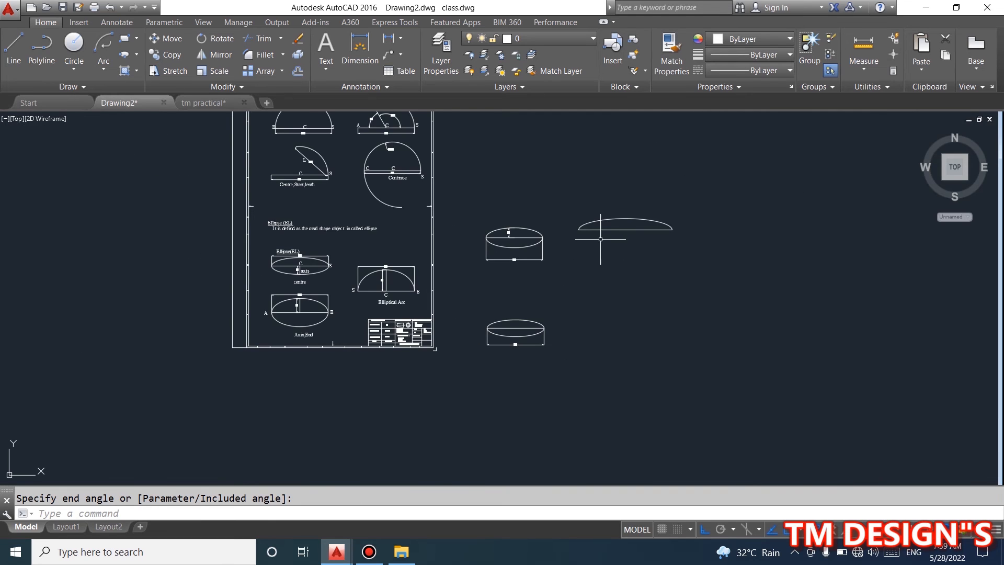
{"action": "left_click", "coordinate": [359, 49]}
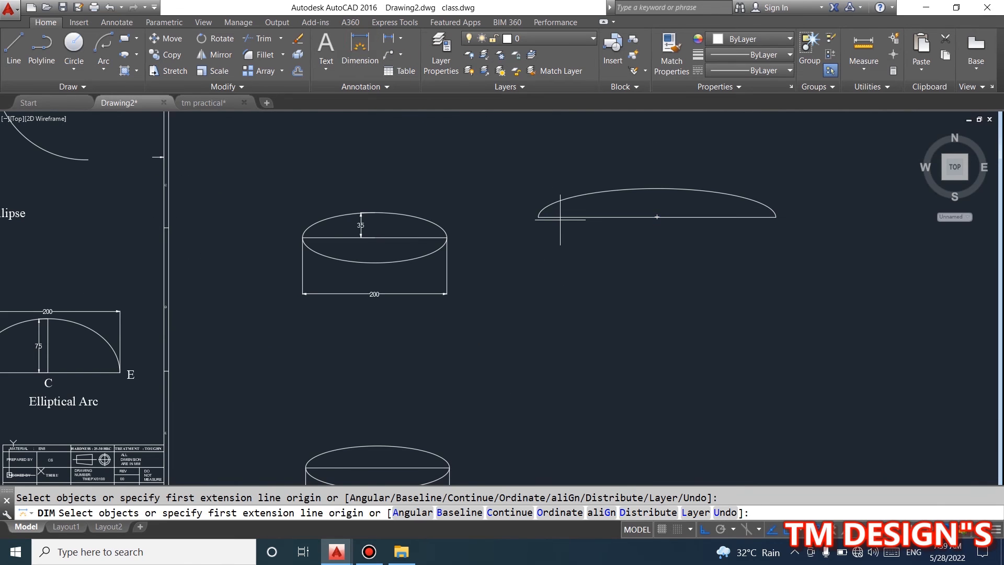
{"action": "left_click", "coordinate": [586, 217]}
{"action": "left_click", "coordinate": [654, 271]}
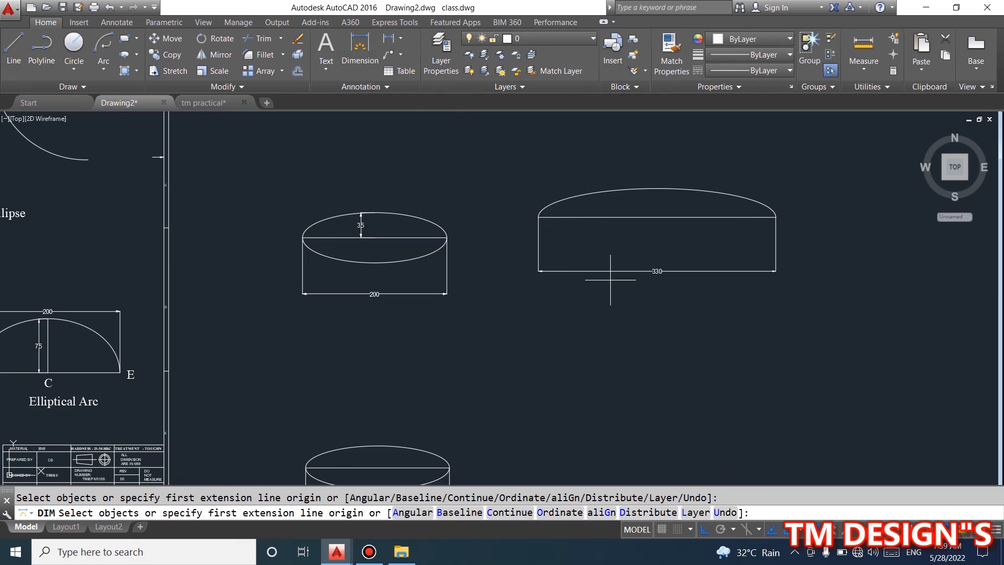
{"action": "scroll", "coordinate": [654, 254], "scroll_direction": "up", "scroll_amount": 4}
{"action": "scroll", "coordinate": [565, 314], "scroll_direction": "down", "scroll_amount": 4}
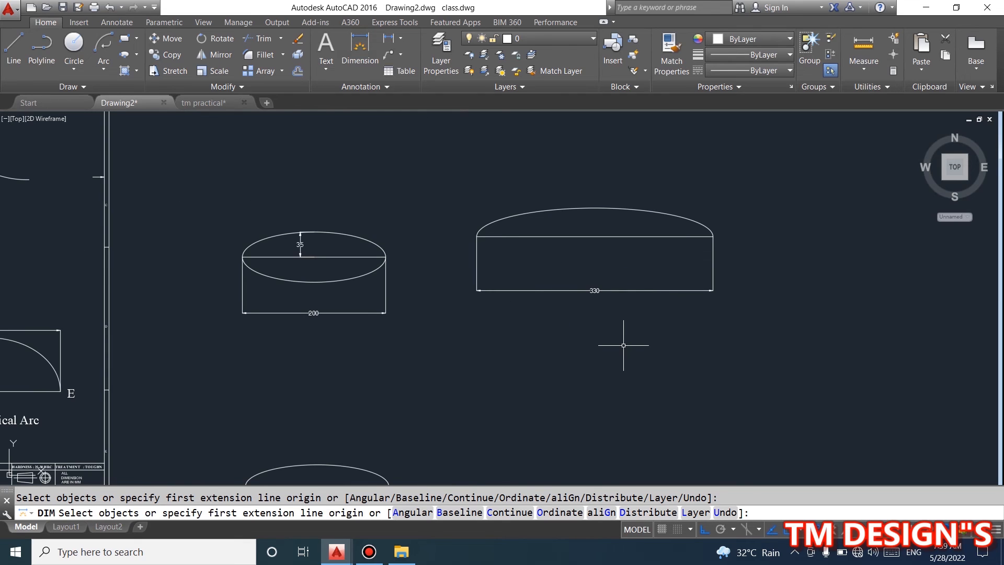
{"action": "key", "text": "Escape"}
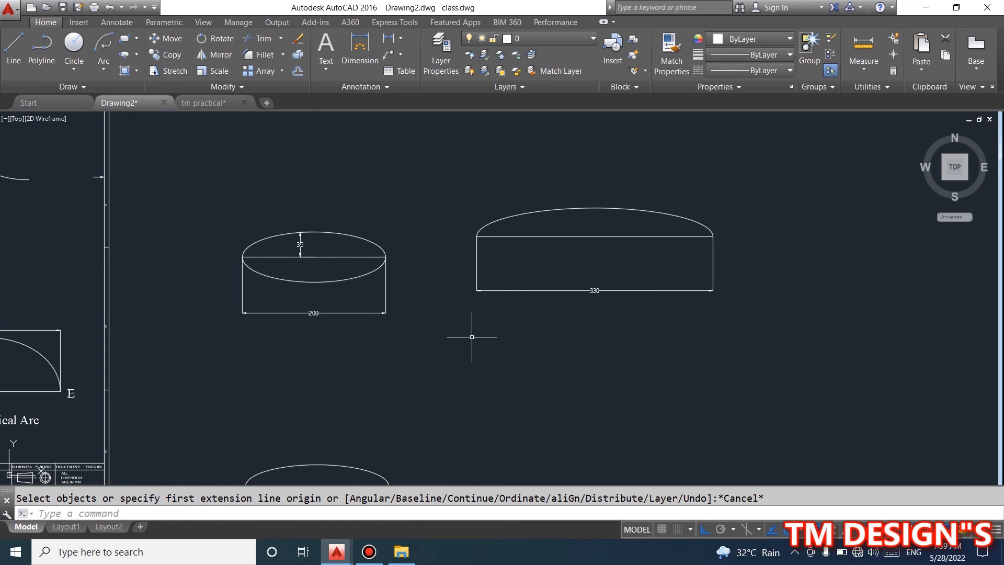
{"action": "scroll", "coordinate": [471, 337], "scroll_direction": "down", "scroll_amount": 12}
{"action": "scroll", "coordinate": [435, 306], "scroll_direction": "up", "scroll_amount": 10}
{"action": "scroll", "coordinate": [425, 278], "scroll_direction": "down", "scroll_amount": 4}
{"action": "scroll", "coordinate": [468, 416], "scroll_direction": "up", "scroll_amount": 2}
{"action": "scroll", "coordinate": [488, 437], "scroll_direction": "up", "scroll_amount": 4}
{"action": "scroll", "coordinate": [463, 357], "scroll_direction": "down", "scroll_amount": 4}
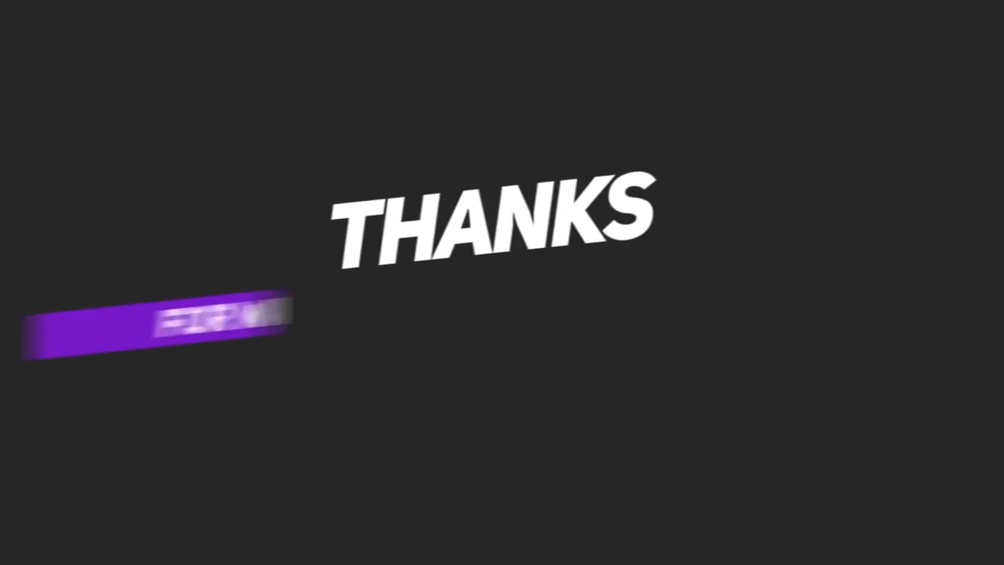